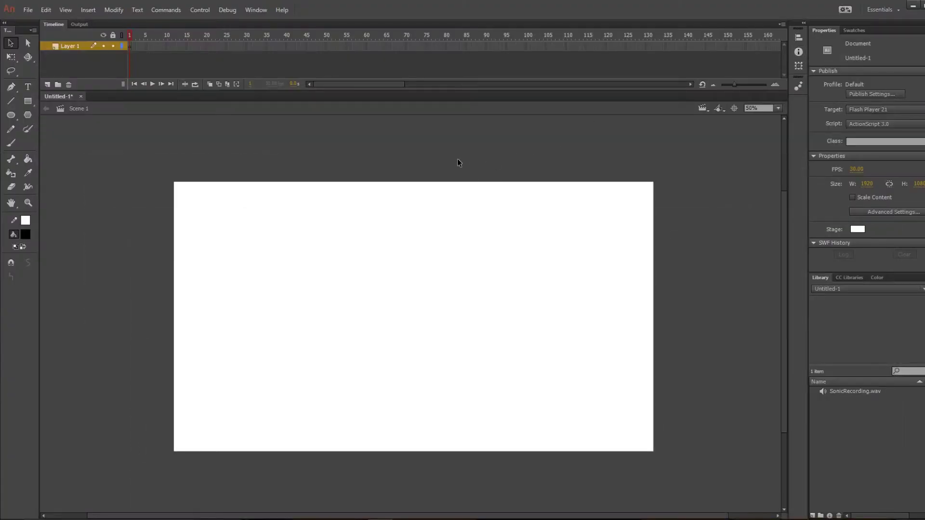
- Paste the copied character sketch onto the stage and shrink it slightly with Free Transform to about 1558 × 854 px
key("ctrl+v")
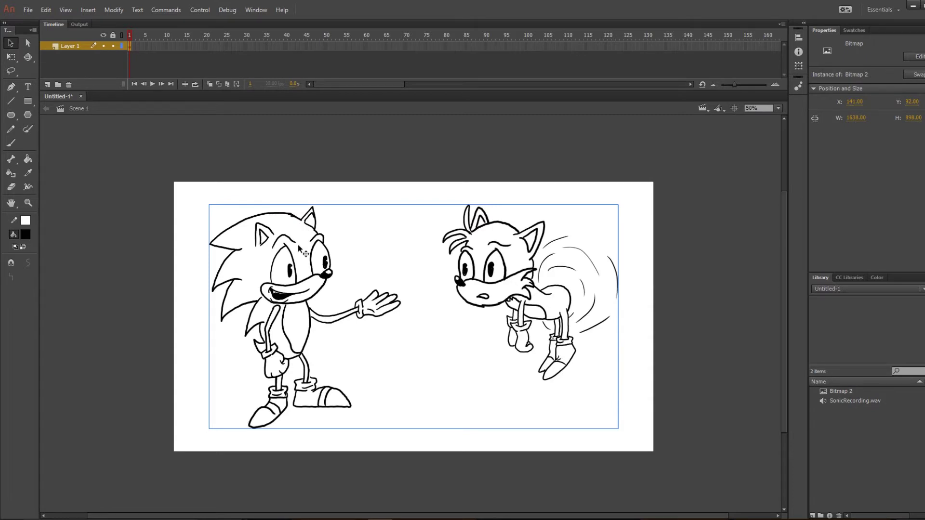
key("ctrl+t")
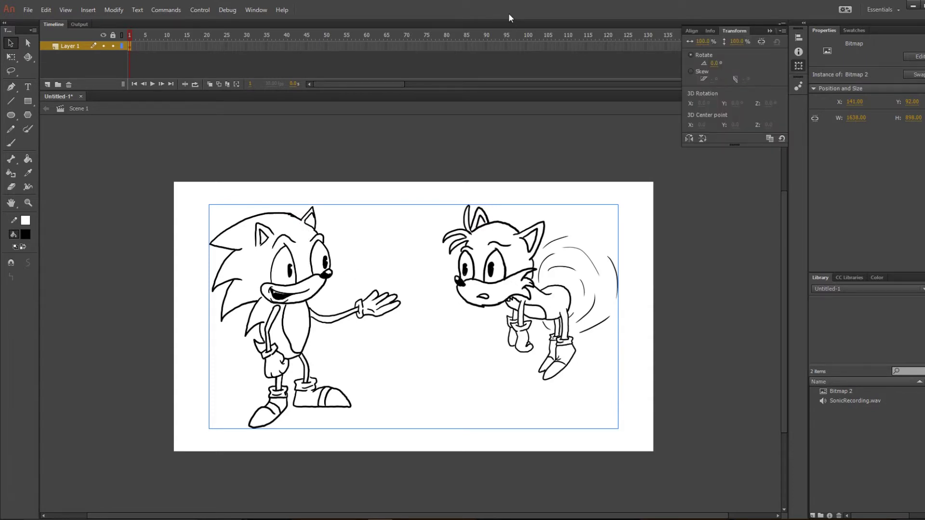
key("ctrl+t")
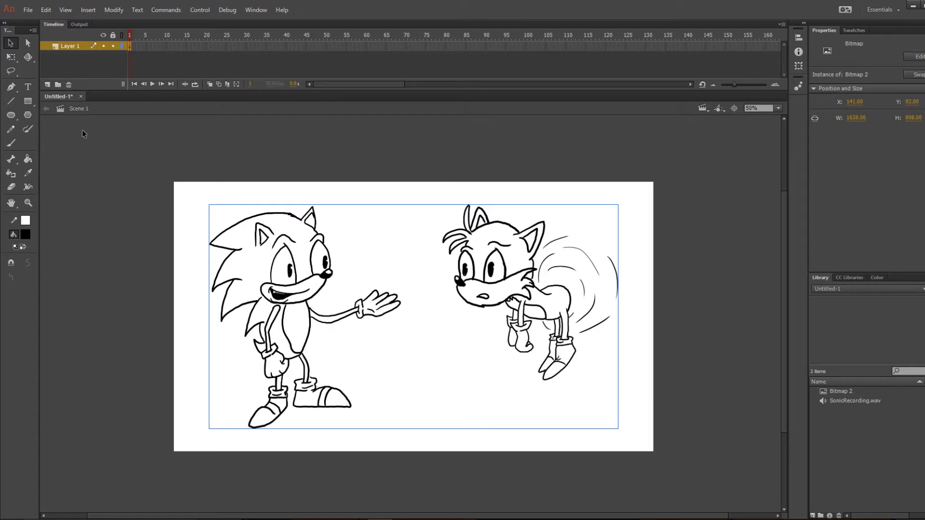
left_click(11, 57)
mouse_move(210, 203)
left_mouse_down()
mouse_move(184, 190)
mouse_move(232, 218)
mouse_move(222, 212)
left_mouse_up()
left_click(182, 143)
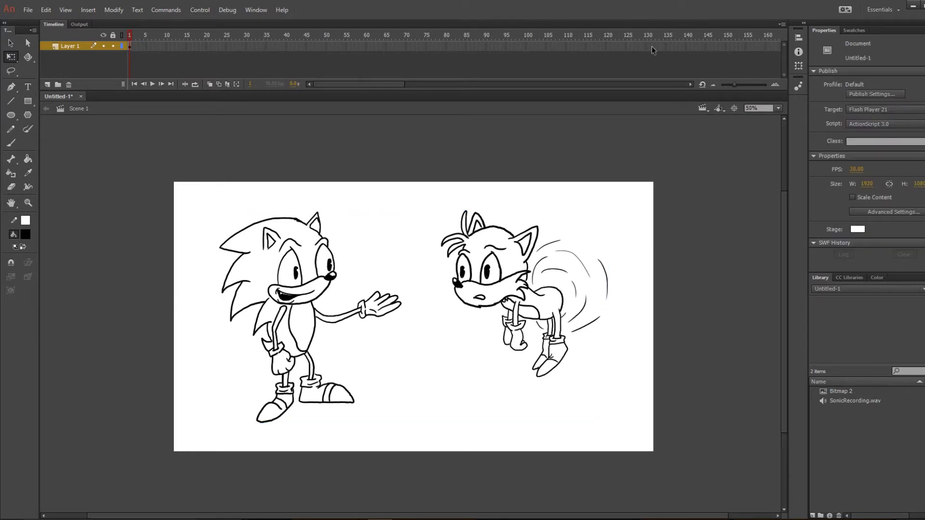
- Add a new layer beneath the sketch layer and place SonicRecording.wav on it
left_click(47, 85)
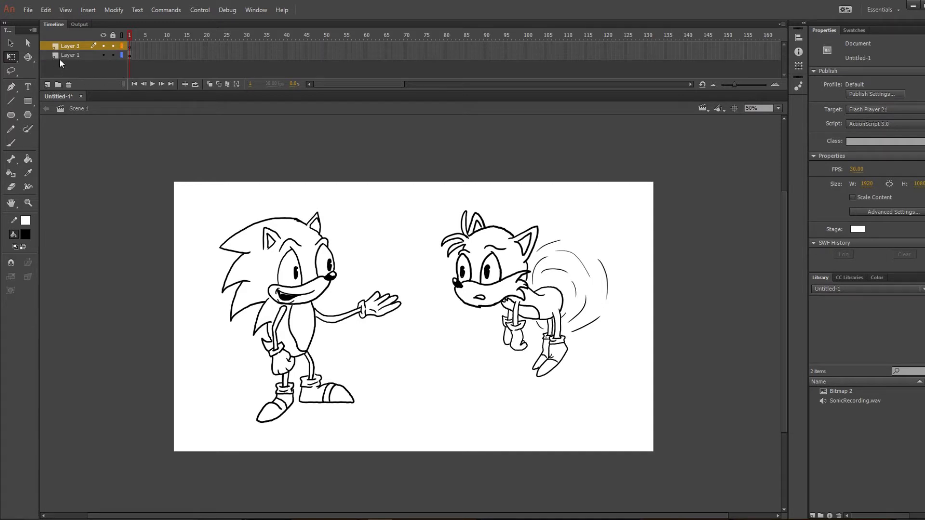
mouse_move(66, 47)
left_mouse_down()
mouse_move(70, 65)
mouse_move(68, 54)
left_mouse_up()
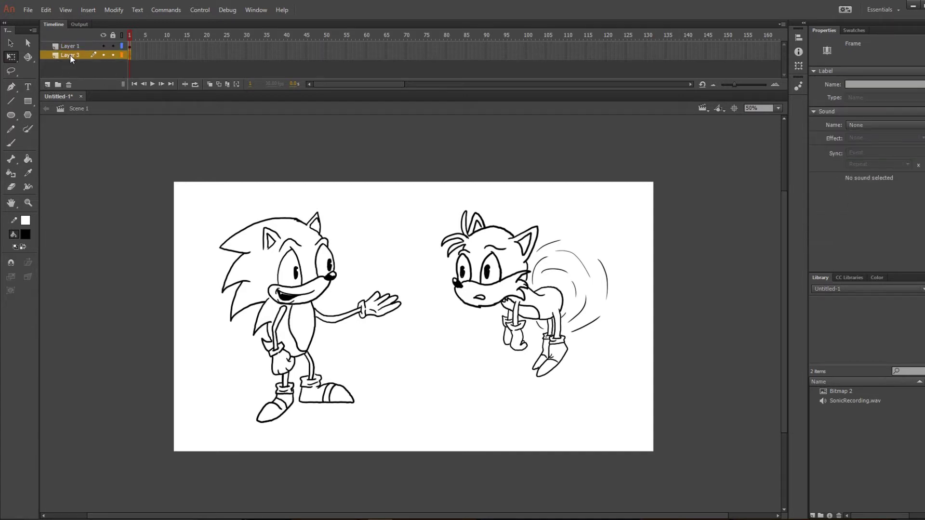
left_click_drag(847, 400, 182, 77)
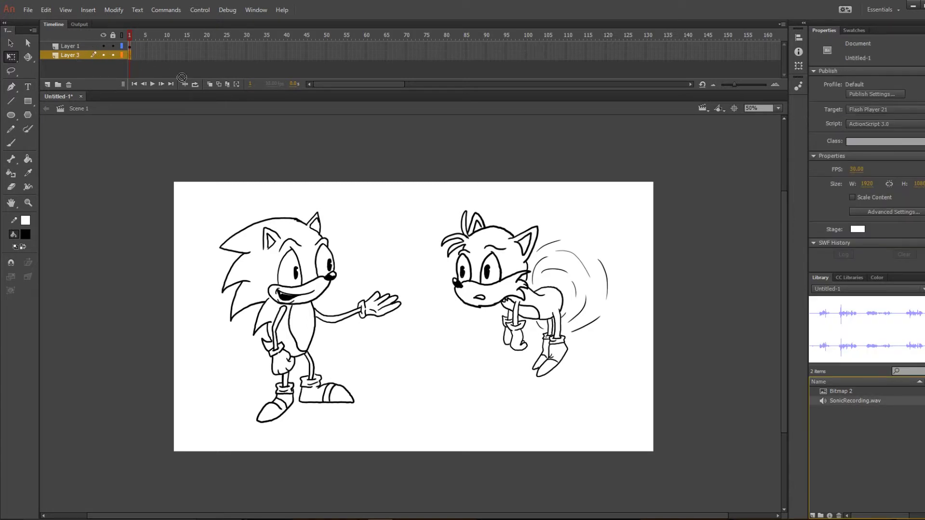
left_click_drag(189, 157, 187, 156)
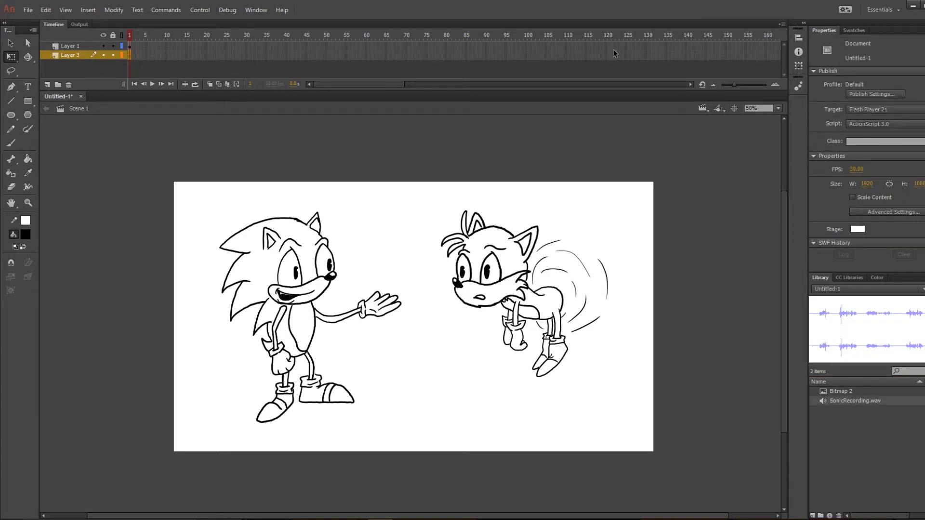
- Extend the audio layer's frames in stages up to frame 221
right_click(680, 59)
left_click(710, 110)
right_click(757, 56)
left_click(793, 109)
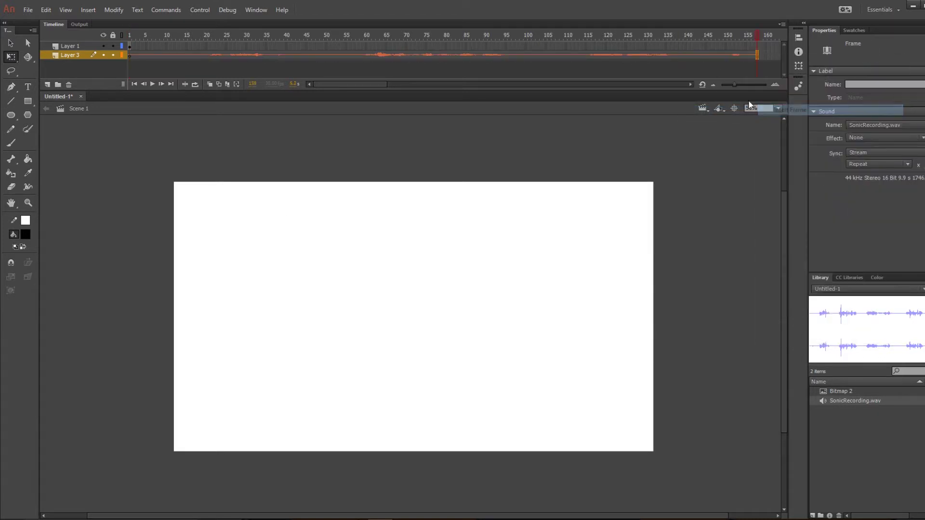
left_click(690, 85)
left_click_drag(735, 85, 729, 86)
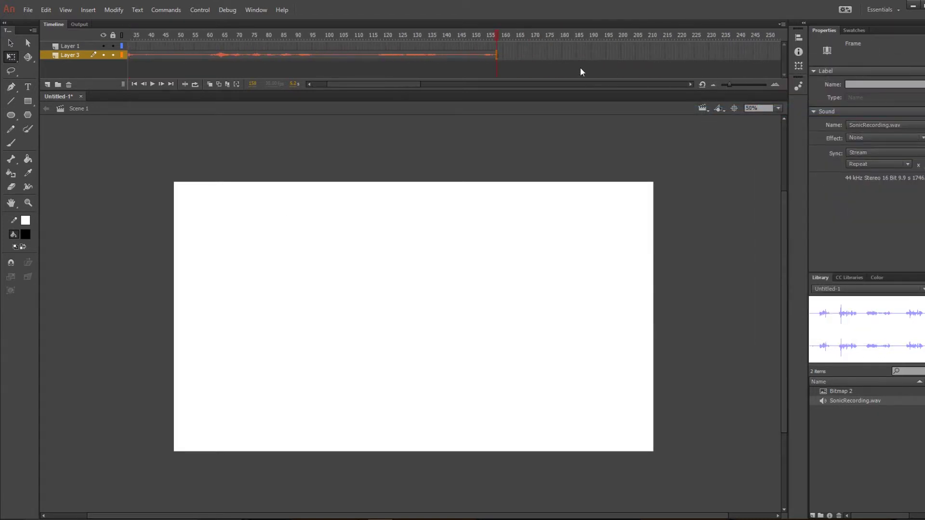
right_click(600, 55)
left_click(636, 110)
right_click(682, 56)
left_click(705, 111)
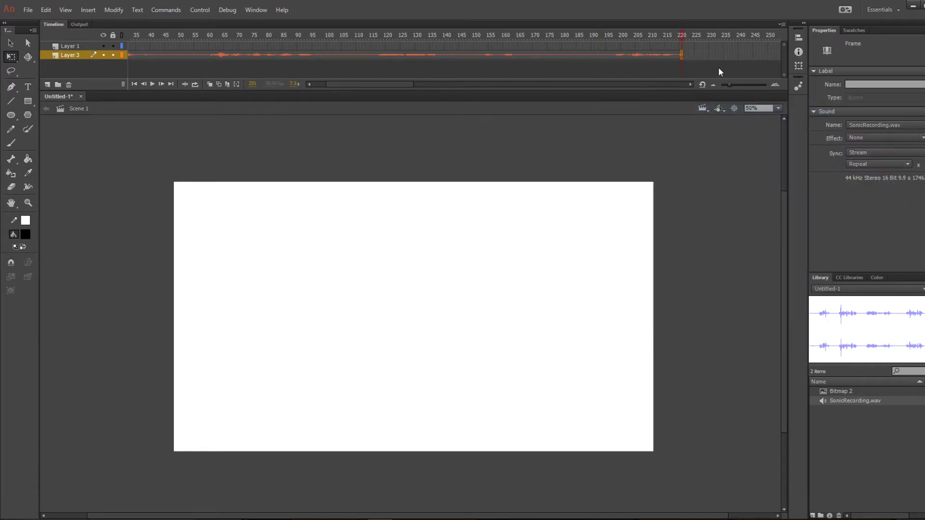
- Extend the audio layer further to about frame 331, past the end of the waveform
right_click(769, 56)
left_click(794, 108)
left_click(689, 84)
right_click(685, 56)
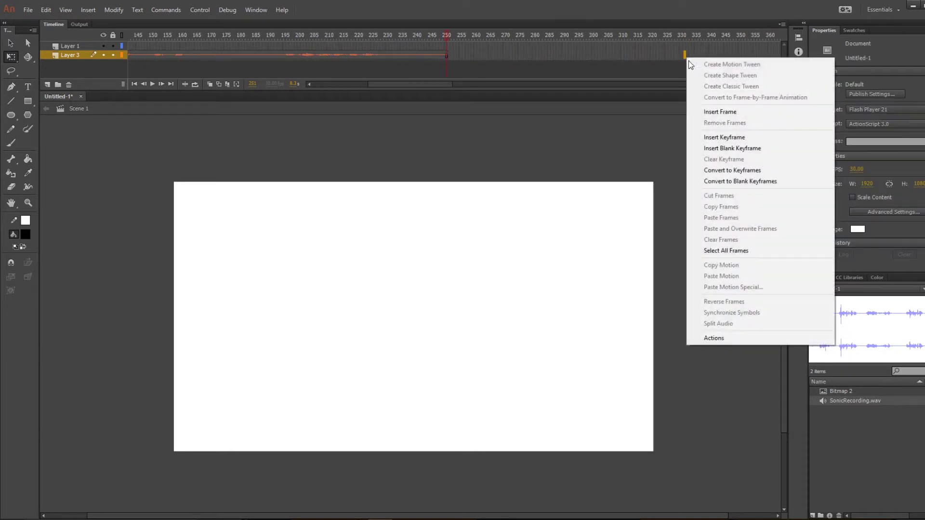
left_click(718, 111)
- Insert a keyframe where the waveform ends on the audio layer and remove the silent frames after frame 296
left_click(582, 56)
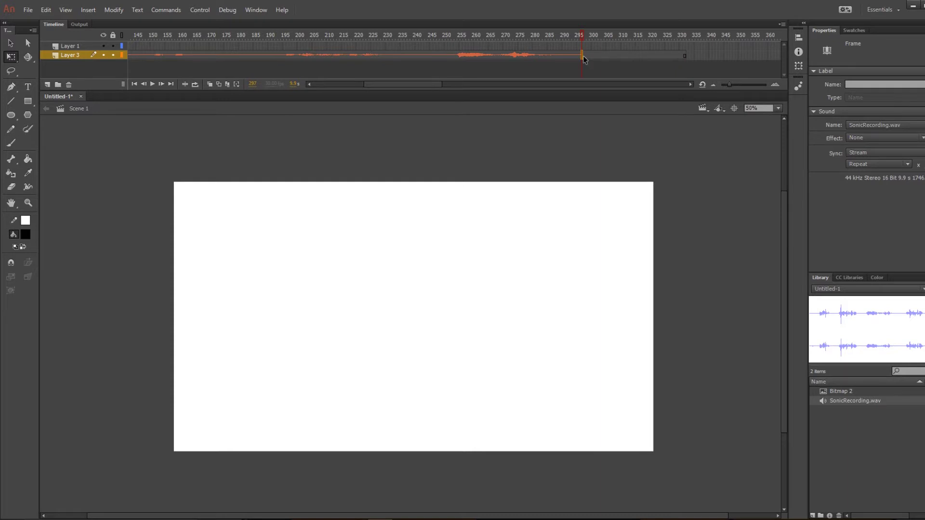
right_click(582, 56)
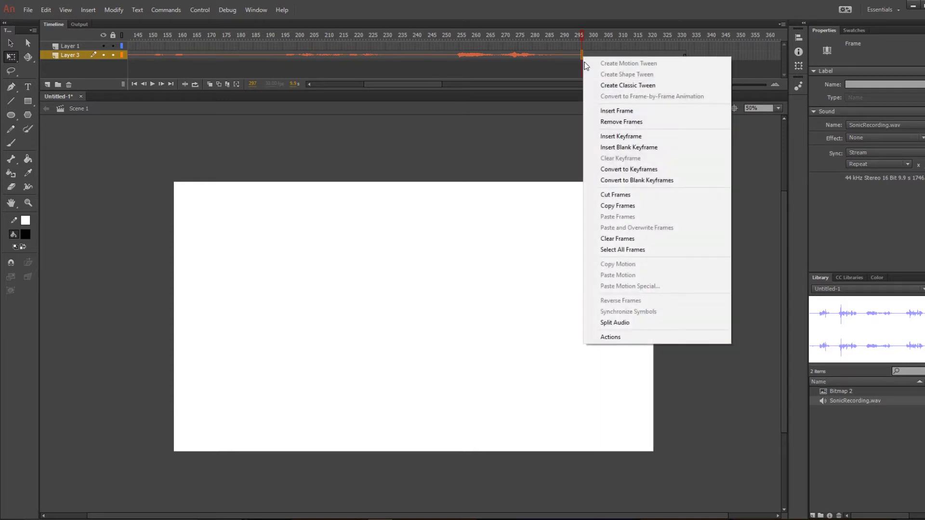
left_click(612, 138)
left_click(685, 55)
left_click_drag(584, 56, 689, 62)
right_click(661, 55)
left_click(698, 120)
- Return to frame 1 and add a new layer above the sketch layer
left_click_drag(380, 85, 259, 85)
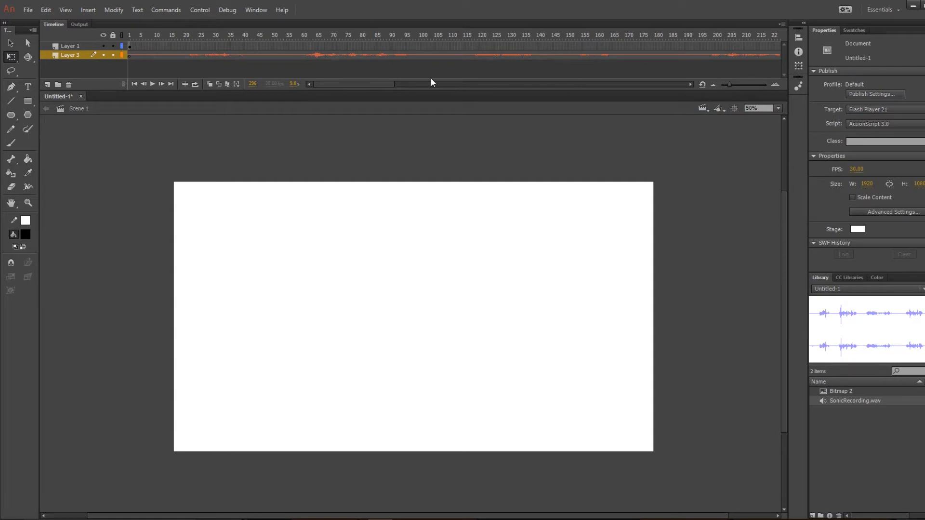
left_click(129, 44)
left_click(48, 83)
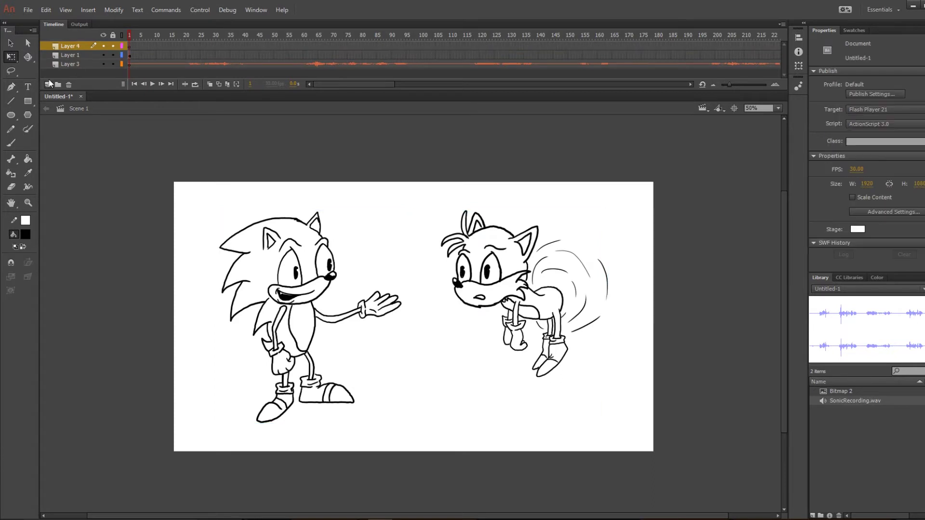
- Rename the sound layer "Audio" and the sketch layer "Ref"
double_click(77, 64)
type("Ad")
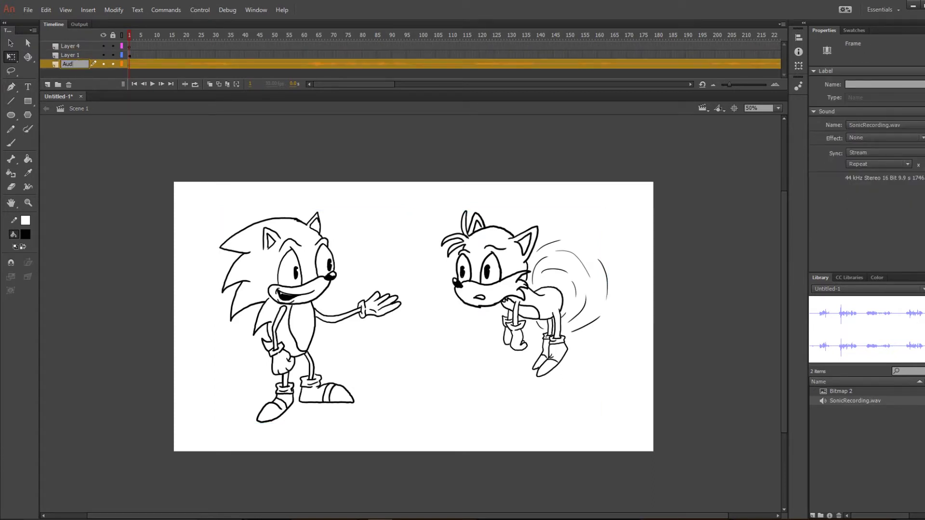
double_click(70, 55)
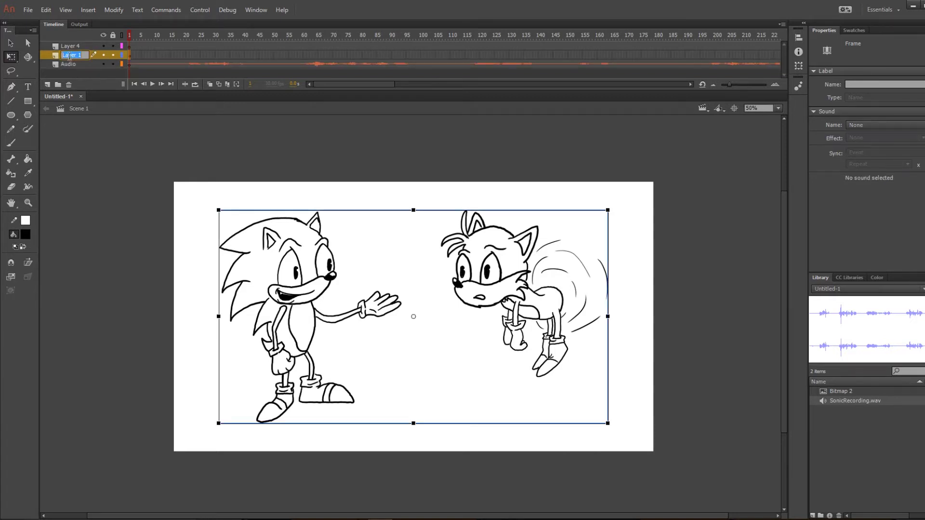
type("Ref")
key("Return")
- Convert the sketch bitmap on the Ref layer to a graphic symbol named Symbol 1
right_click(322, 251)
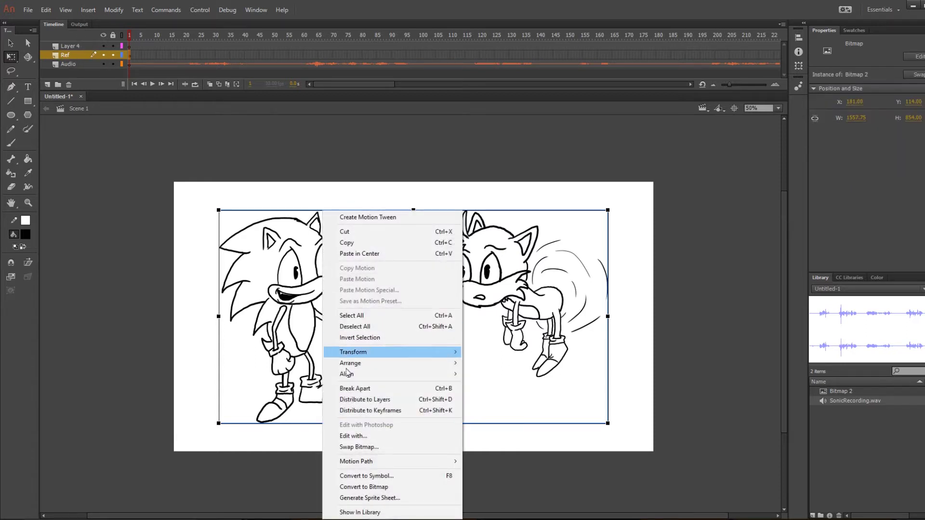
left_click(363, 480)
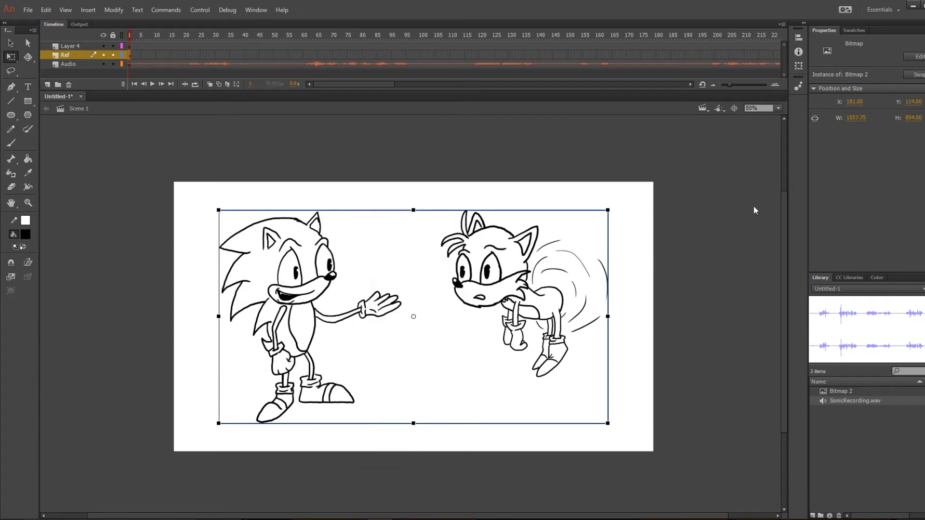
left_click(533, 122)
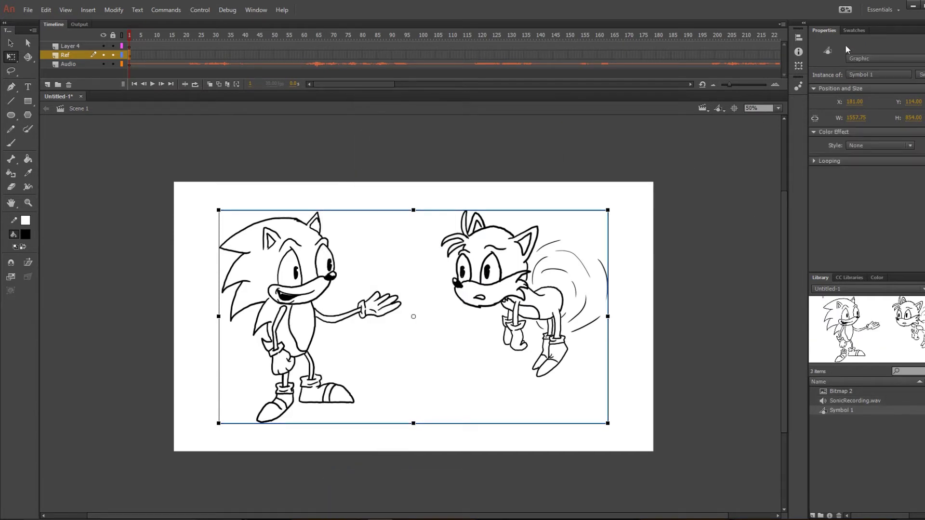
- Apply an Alpha color effect to the sketch symbol and lower it until the lines turn light gray
left_click(865, 146)
left_click(865, 200)
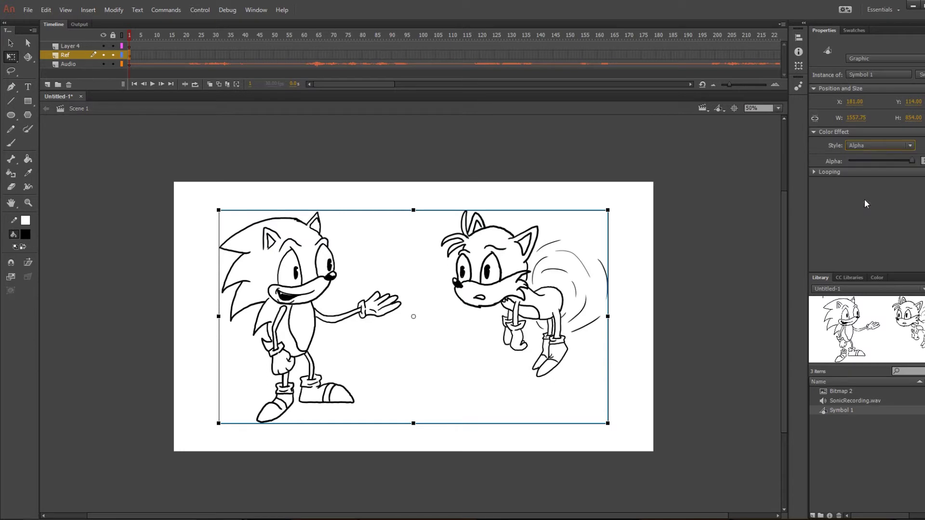
left_click(889, 161)
left_click_drag(885, 161, 880, 161)
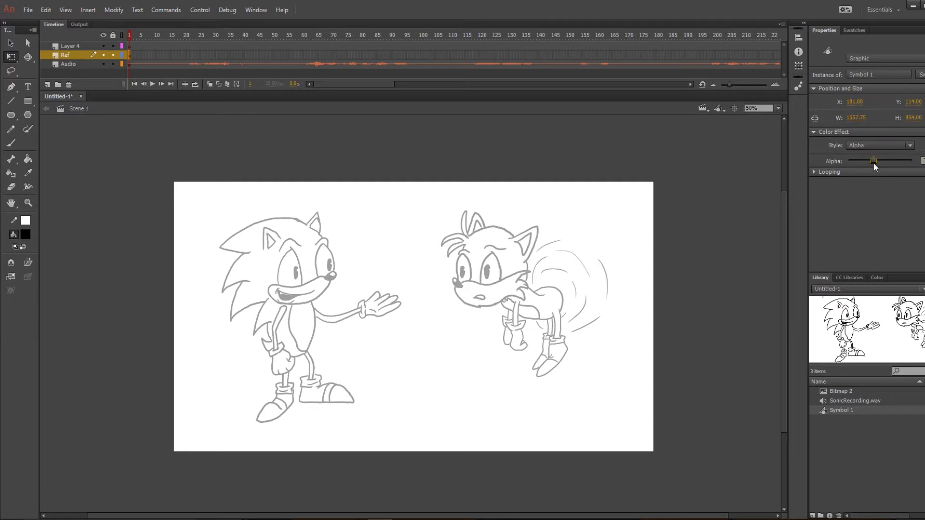
- Prepare the Brush tool for tracing Sonic's head on Layer 4 at 100% zoom, with pen pressure enabled and a smaller brush size
left_click(80, 46)
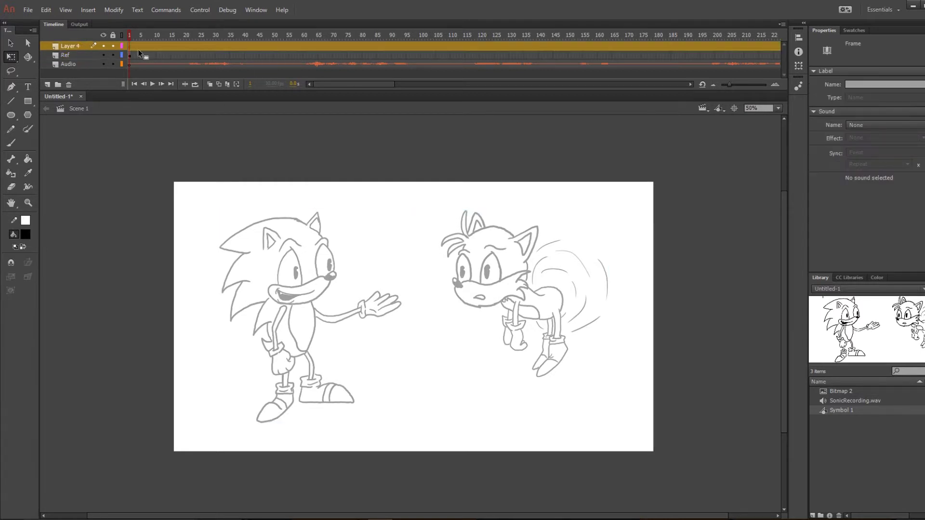
key("ctrl+1")
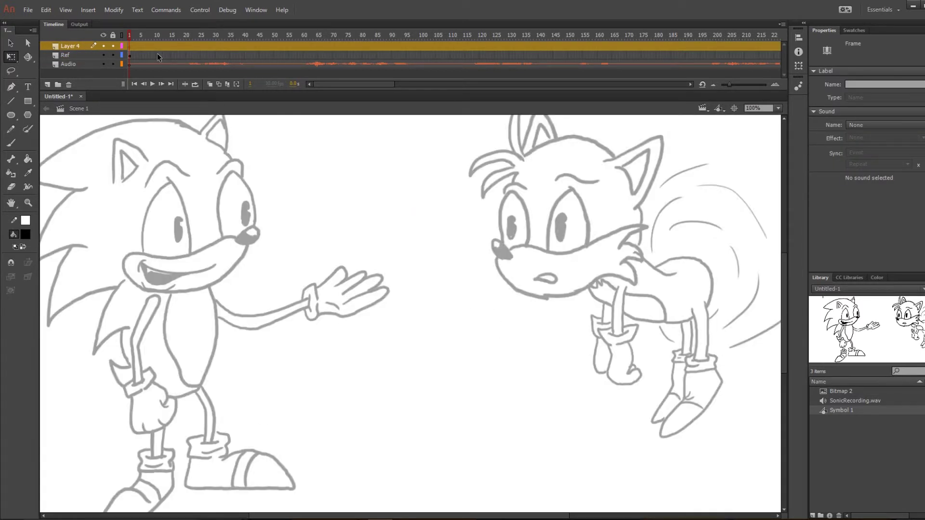
key("ctrl+minus")
key("ctrl+1")
left_click_drag(410, 279, 548, 334)
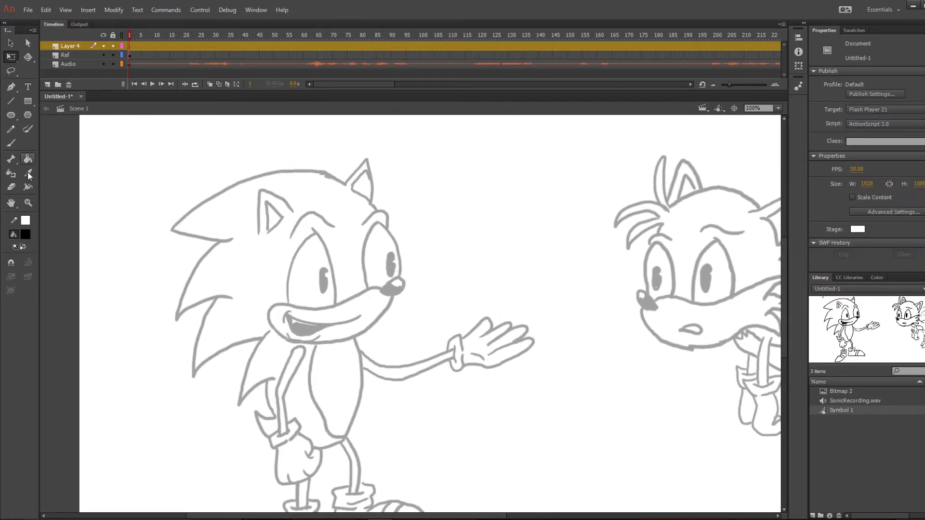
left_click(11, 142)
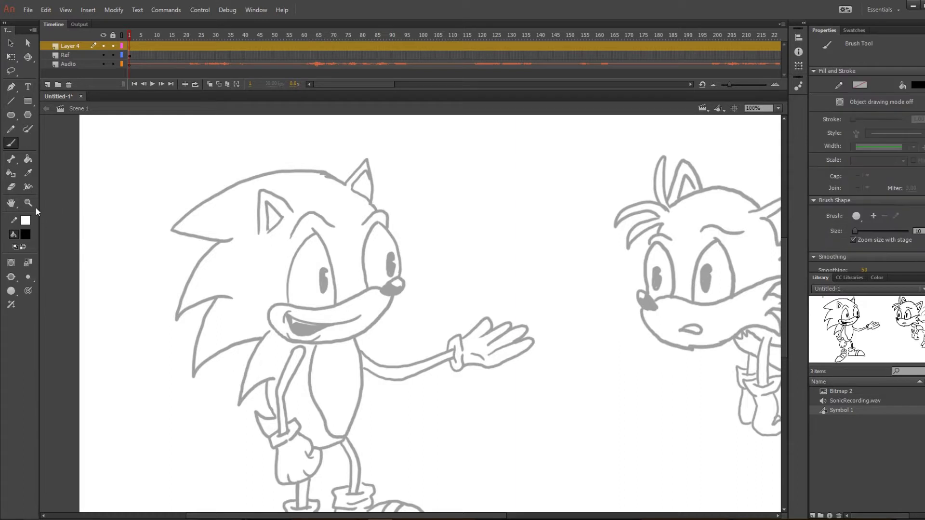
left_click(29, 291)
left_click(30, 277)
left_click(56, 305)
- Trace Sonic's eye outlines, one pupil, nose, muzzle and eyebrows in black over the faded sketch on Layer 4
left_click_drag(298, 251, 288, 304)
key("ctrl+z")
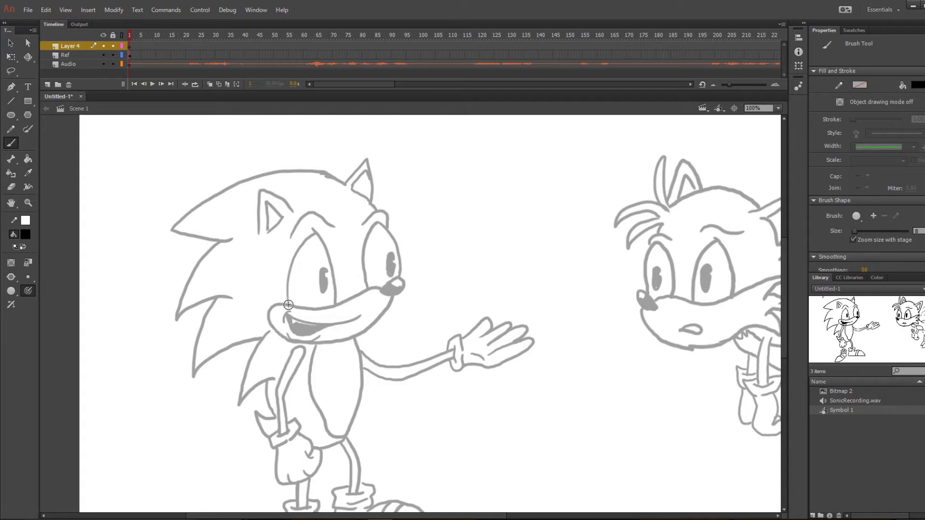
mouse_move(288, 292)
left_mouse_down()
mouse_move(312, 230)
mouse_move(335, 282)
left_mouse_up()
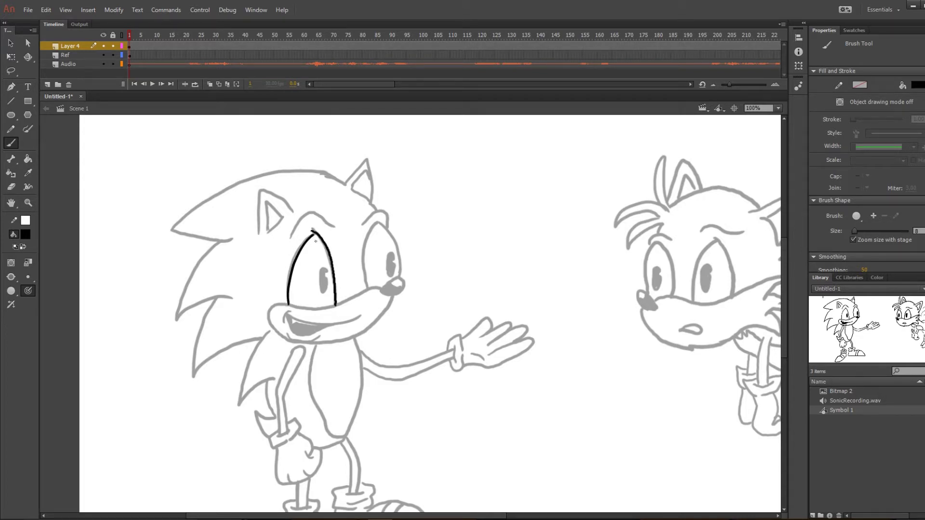
left_click_drag(287, 304, 321, 309)
left_click_drag(381, 293, 381, 294)
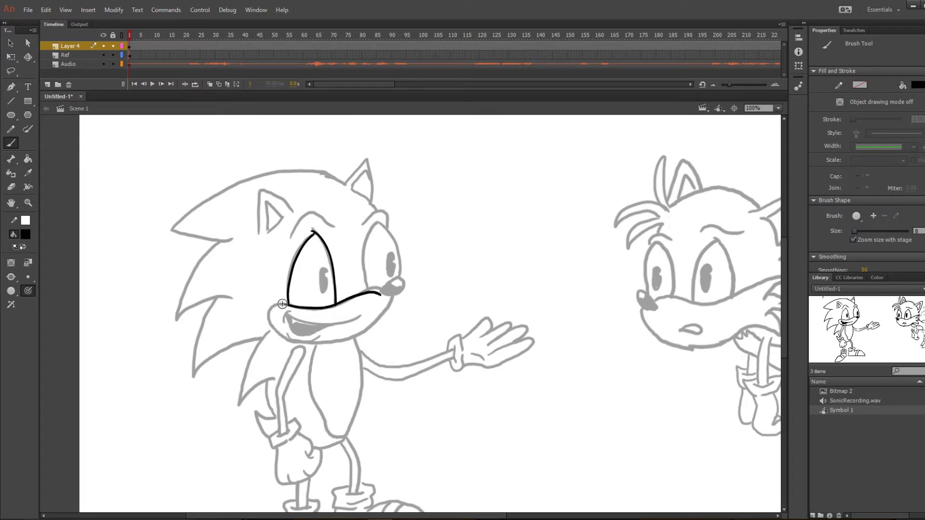
mouse_move(272, 305)
left_mouse_down()
mouse_move(284, 336)
mouse_move(338, 344)
mouse_move(404, 279)
mouse_move(400, 293)
mouse_move(392, 285)
left_mouse_up()
left_click_drag(322, 271, 323, 276)
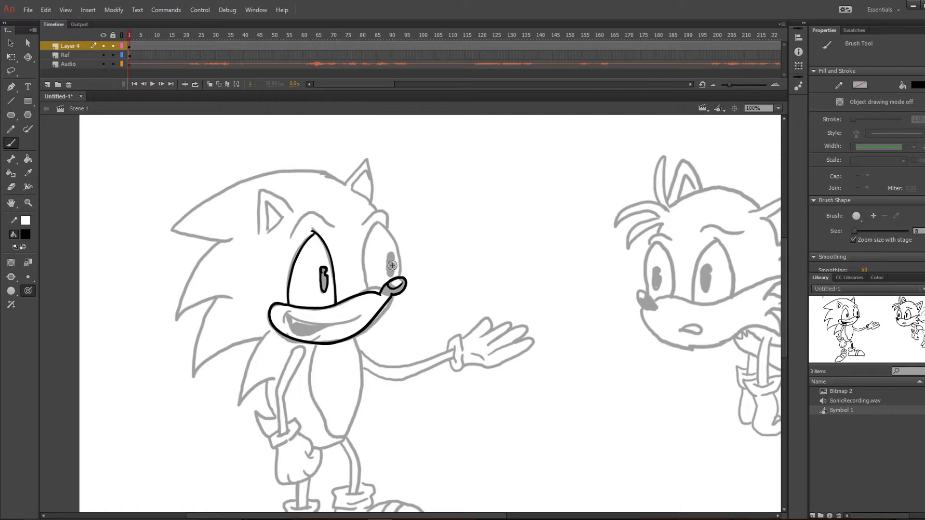
mouse_move(369, 289)
left_mouse_down()
mouse_move(375, 224)
mouse_move(402, 269)
left_mouse_up()
mouse_move(291, 238)
left_mouse_down()
mouse_move(294, 226)
mouse_move(333, 229)
mouse_move(386, 212)
mouse_move(390, 227)
left_mouse_up()
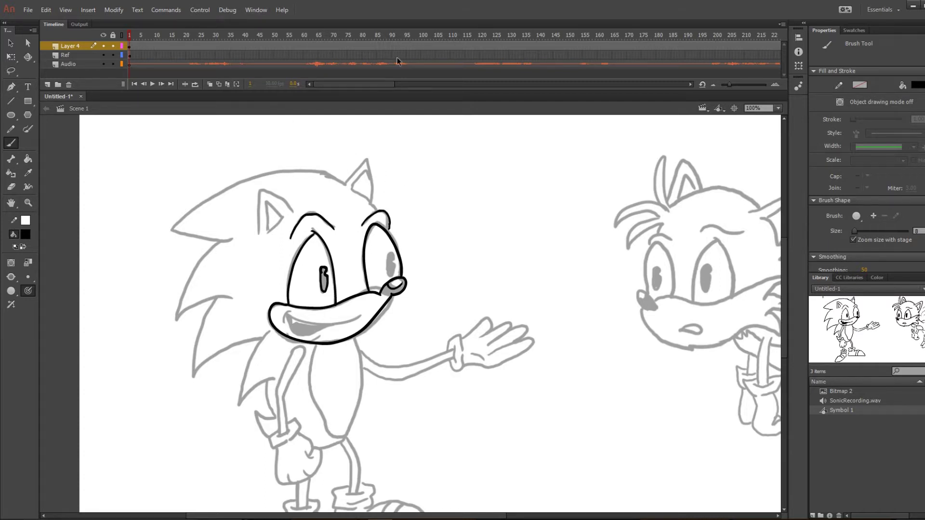
- Set the sound sync of SonicRecording.wav on the Audio layer to Stream
left_click(362, 64)
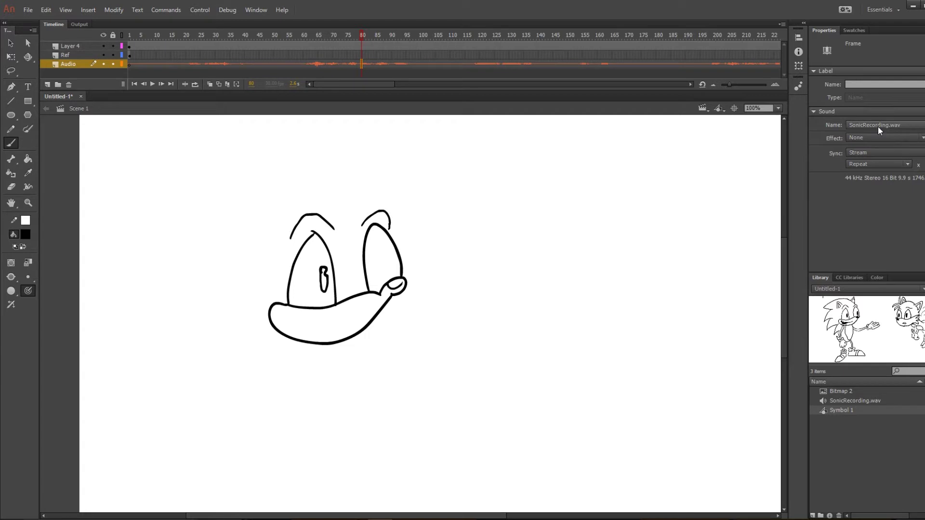
left_click(869, 154)
left_click(866, 199)
- Scrub through the opening of the recording and end the sound on the Audio layer at frame 22
left_click(201, 35)
left_click_drag(225, 32, 260, 33)
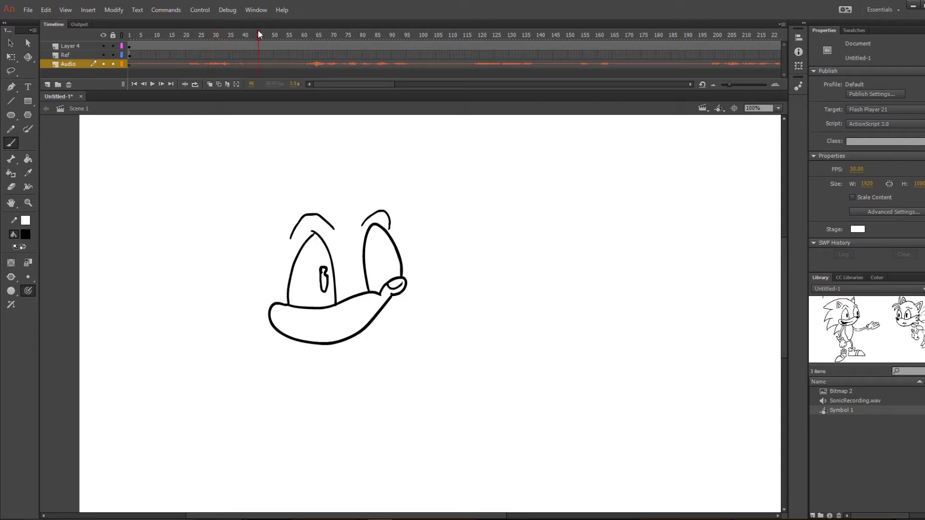
left_click_drag(139, 32, 149, 29)
key("shift+F5")
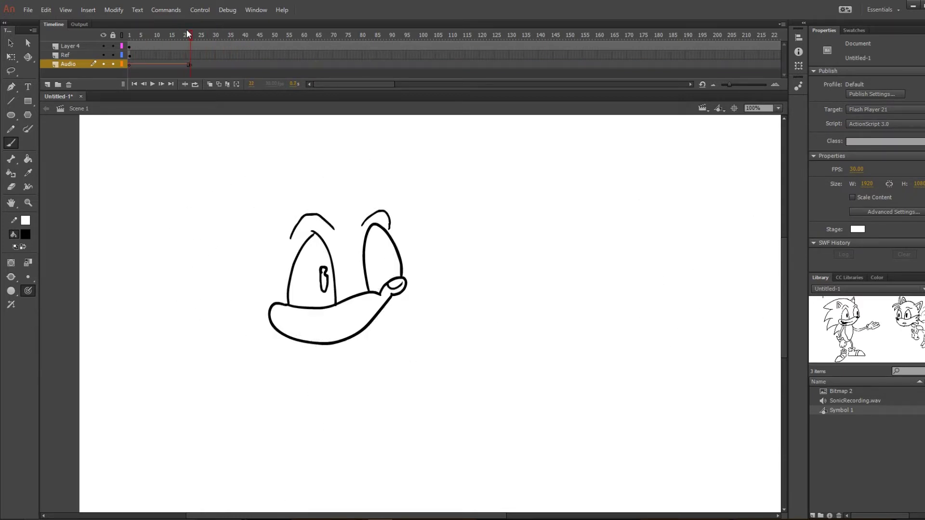
- Undo the sound's cut on the Audio layer and insert a keyframe at frame 22 on Layer 4 instead
key("ctrl+z")
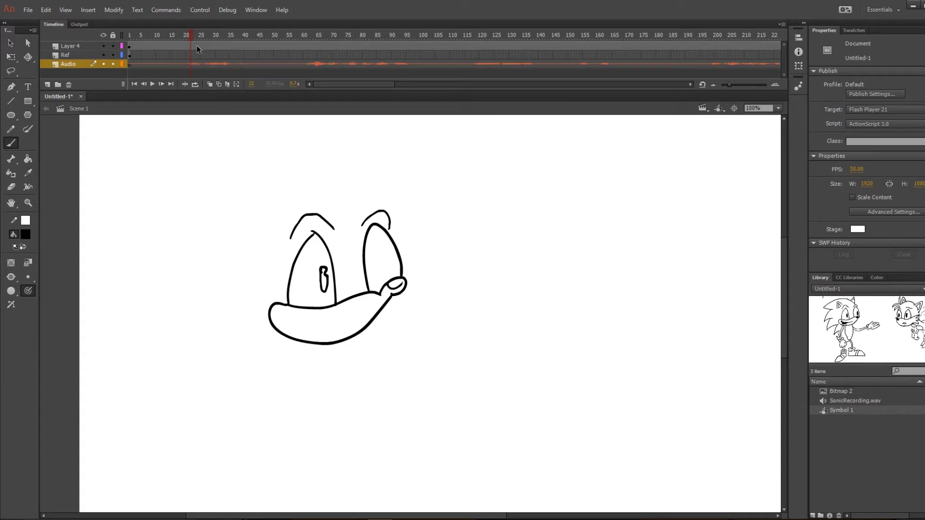
left_click(198, 46)
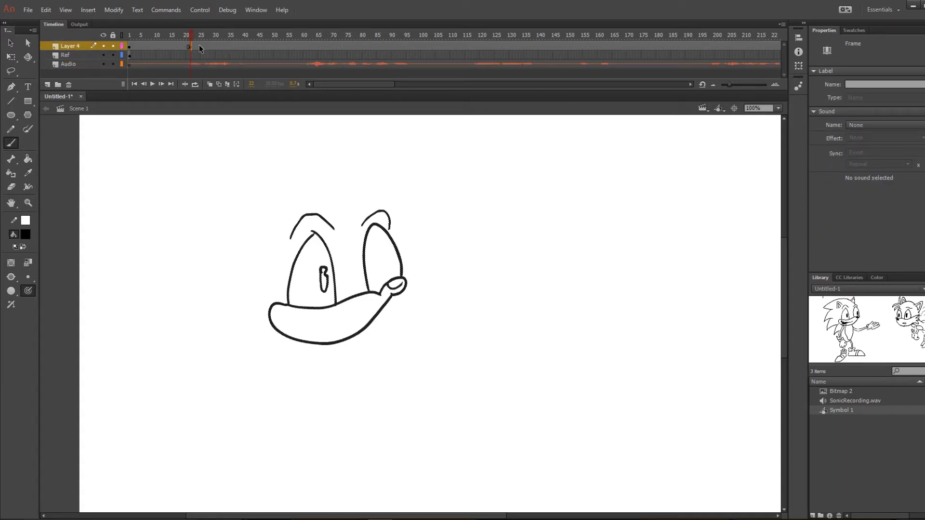
- Lock the Audio and Ref layers and shift Layer 4's second keyframe to frame 19
left_click_drag(113, 64, 113, 55)
left_click_drag(190, 33, 186, 33)
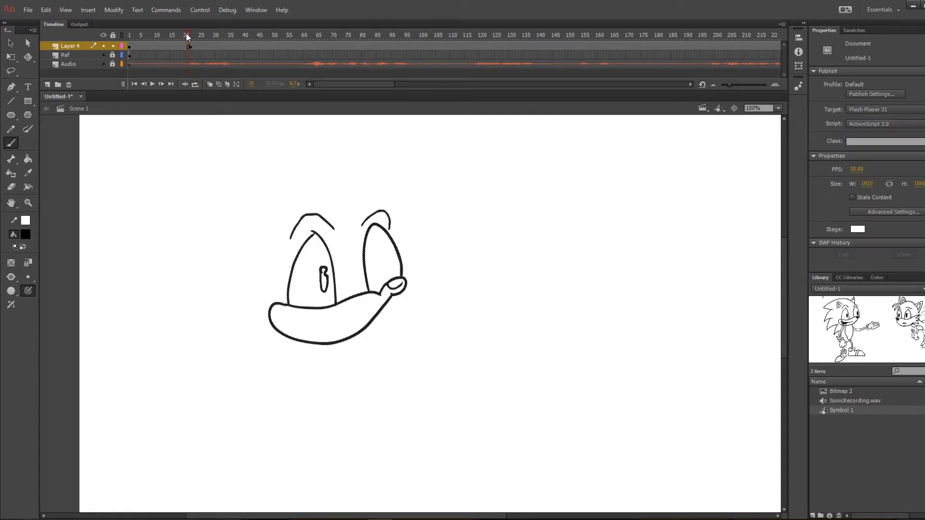
left_click(190, 47)
- Trace Sonic's smile, ears, head outline and quills over the faded sketch on frame 1 of Layer 4
key("shift+comma")
left_click_drag(285, 315, 360, 306)
key("ctrl+z")
left_click_drag(295, 206, 268, 231)
mouse_move(344, 186)
left_mouse_down()
mouse_move(383, 212)
mouse_move(172, 233)
mouse_move(193, 376)
mouse_move(290, 385)
mouse_move(281, 434)
mouse_move(314, 457)
left_mouse_up()
- Trace Sonic's lowered arm and gloved hand, tail, torso and upper leg on frame 1
left_click_drag(257, 386, 275, 436)
left_click_drag(312, 344, 343, 436)
left_click_drag(354, 340, 345, 434)
left_click_drag(364, 369, 450, 351)
key("ctrl+z")
left_click_drag(357, 340, 359, 414)
- Trace Sonic's lower legs, socks and both shoes with their straps on frame 1
scroll(786, 288, "down", 2)
mouse_move(319, 386)
left_mouse_down()
mouse_move(351, 400)
mouse_move(359, 443)
mouse_move(374, 458)
mouse_move(440, 489)
left_mouse_up()
mouse_move(296, 430)
left_mouse_down()
mouse_move(294, 462)
mouse_move(317, 474)
left_mouse_up()
scroll(786, 289, "down", 3)
left_click_drag(260, 431, 293, 458)
left_click_drag(318, 433, 246, 490)
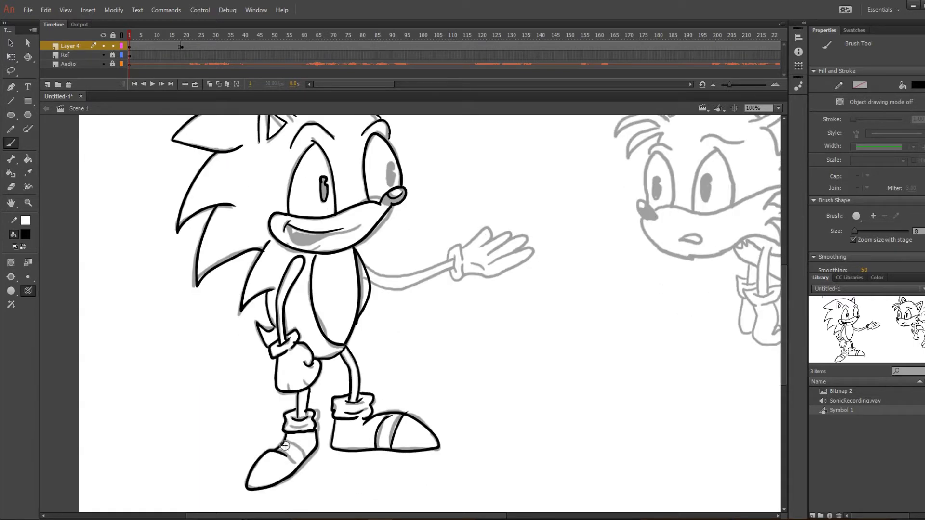
left_click_drag(281, 441, 303, 455)
- Draw the pupil in Sonic's second eye and touch up the first pupil and nose on frame 1
scroll(785, 320, "up", 1)
scroll(786, 320, "up", 3)
left_click_drag(391, 249, 393, 270)
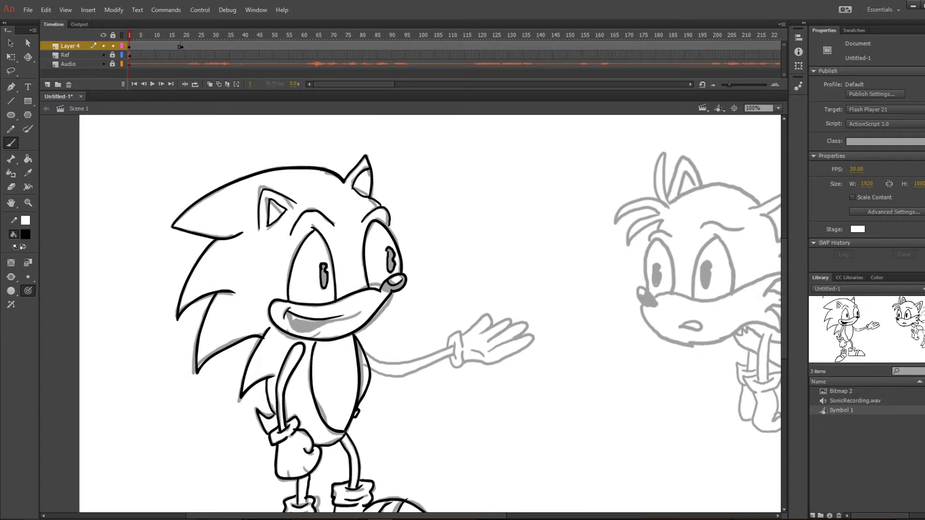
left_click_drag(323, 266, 324, 285)
left_click_drag(404, 284, 389, 287)
- With onion skinning on, draw Sonic's open smile, quills, head outline and ears on frame 19 of Layer 4
left_click(182, 46)
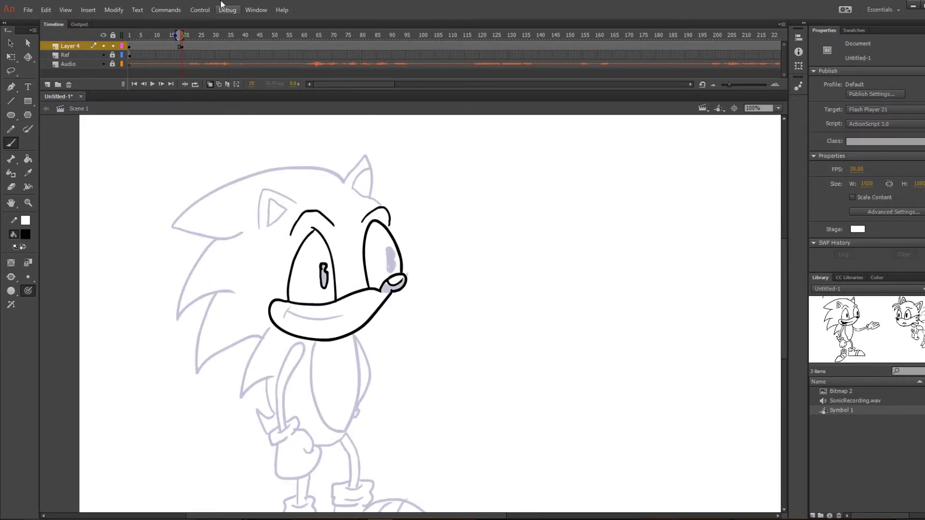
left_click(292, 312)
left_click_drag(289, 311, 316, 319)
mouse_move(270, 329)
left_mouse_down()
mouse_move(237, 393)
mouse_move(192, 379)
left_mouse_up()
left_click_drag(237, 236, 174, 325)
left_click_drag(169, 223, 343, 180)
left_click_drag(349, 191, 381, 200)
left_click_drag(260, 226, 290, 202)
- Draw Sonic's lowered arm, tail, gloved hand and torso with its belly patch on frame 19
left_click_drag(303, 345, 284, 427)
left_click_drag(270, 383, 287, 447)
left_click_drag(277, 428, 318, 477)
left_click_drag(313, 342, 315, 404)
left_click_drag(310, 337, 359, 446)
left_click_drag(354, 332, 359, 419)
- Draw Sonic's legs, socks and both shoes over the onion-skin outline on frame 19
scroll(359, 419, "down", 3)
left_click_drag(301, 416, 294, 439)
left_click_drag(285, 432, 299, 446)
left_click_drag(348, 369, 355, 422)
mouse_move(330, 419)
left_mouse_down()
mouse_move(373, 425)
mouse_move(335, 473)
left_mouse_up()
left_click_drag(374, 431, 440, 476)
left_click_drag(400, 438, 396, 465)
left_click_drag(316, 453, 248, 501)
- Draw the second eye's pupil and the outstretched arm with cuff and open hand on frame 19
left_click_drag(390, 186, 391, 207)
key("ctrl+z")
left_click_drag(357, 272, 436, 274)
left_click_drag(361, 294, 449, 286)
left_click_drag(453, 277, 455, 273)
mouse_move(451, 256)
left_mouse_down()
mouse_move(464, 248)
mouse_move(498, 259)
mouse_move(495, 274)
left_mouse_up()
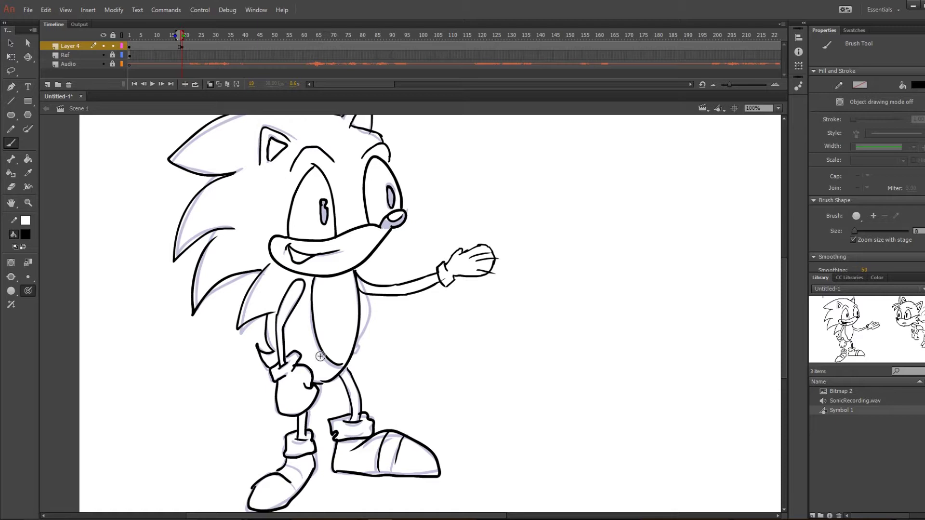
- Insert a keyframe at frame 62 on Layer 4 and delete Sonic's body there with a Lasso selection, keeping the head
left_click(152, 33)
left_click_drag(152, 31, 198, 21)
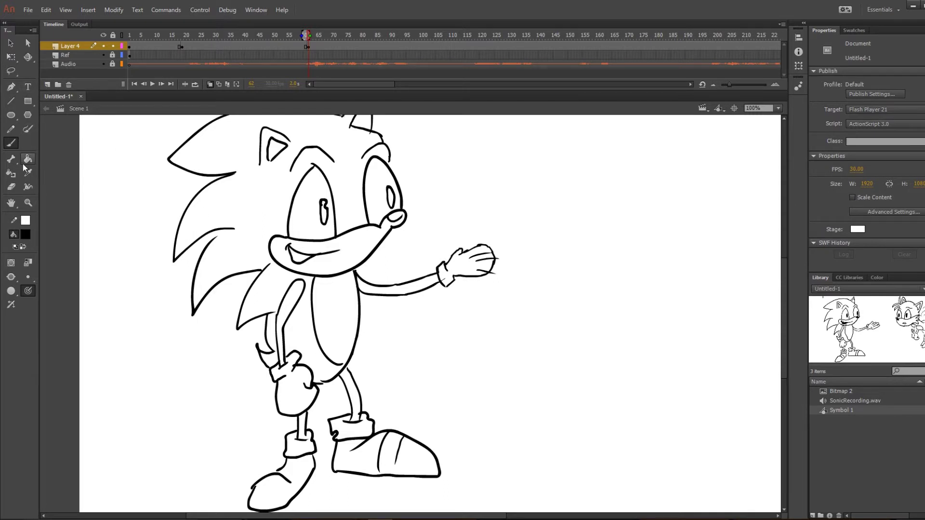
left_click(12, 71)
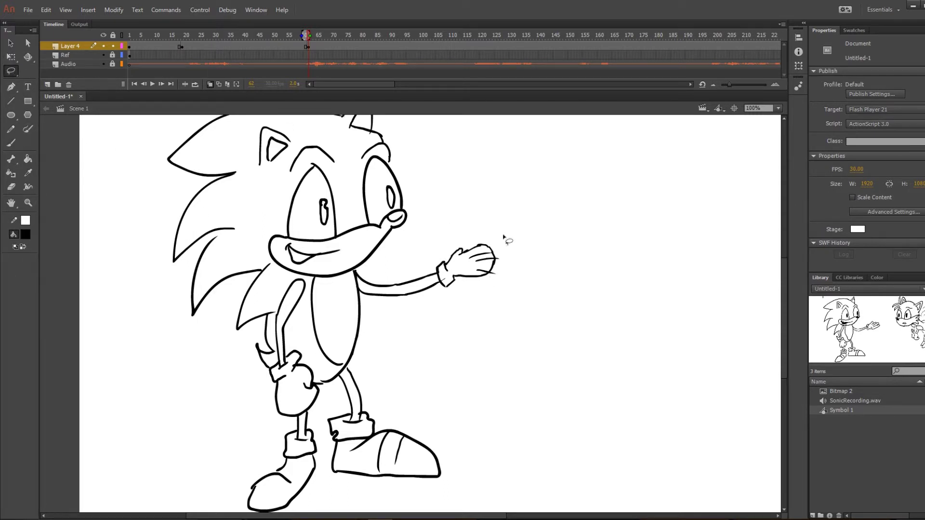
key("ctrl+minus")
mouse_move(325, 186)
left_mouse_down()
mouse_move(292, 193)
mouse_move(277, 329)
mouse_move(308, 326)
mouse_move(319, 303)
mouse_move(367, 297)
mouse_move(382, 200)
mouse_move(318, 193)
left_mouse_up()
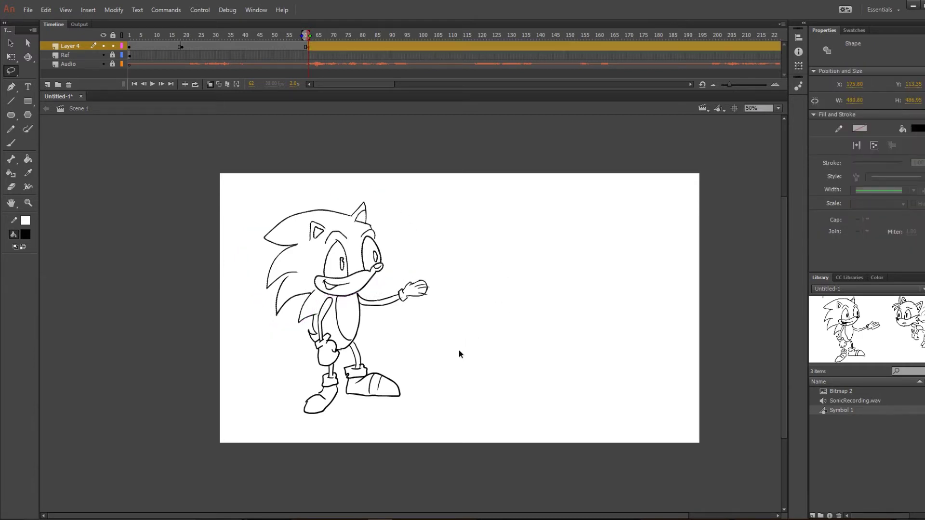
mouse_move(305, 196)
left_mouse_down()
mouse_move(479, 293)
mouse_move(290, 203)
left_mouse_up()
key("Delete")
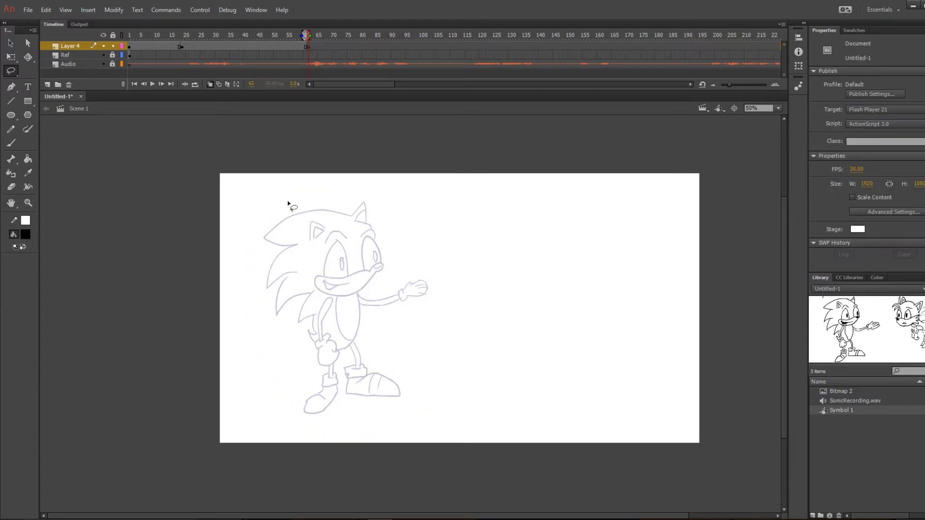
key("ctrl+z")
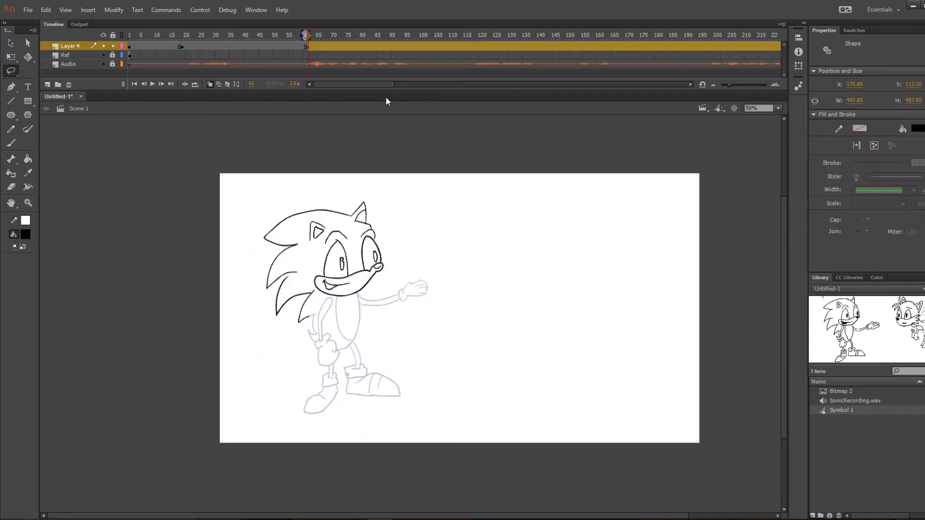
- Rotate Sonic's head clockwise and shift it forward of the previous pose with Free Transform on frame 62
key("q")
mouse_move(393, 201)
left_mouse_down()
mouse_move(420, 214)
mouse_move(386, 271)
mouse_move(425, 268)
left_mouse_up()
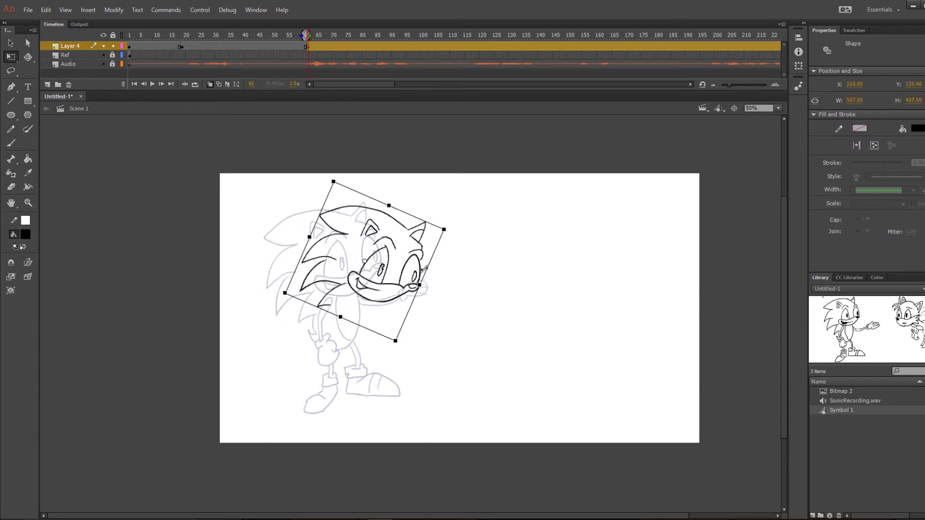
left_click(538, 344)
- Brush in Sonic's leaning torso and tail on frame 62 and give him half-closed eyelids
key("p")
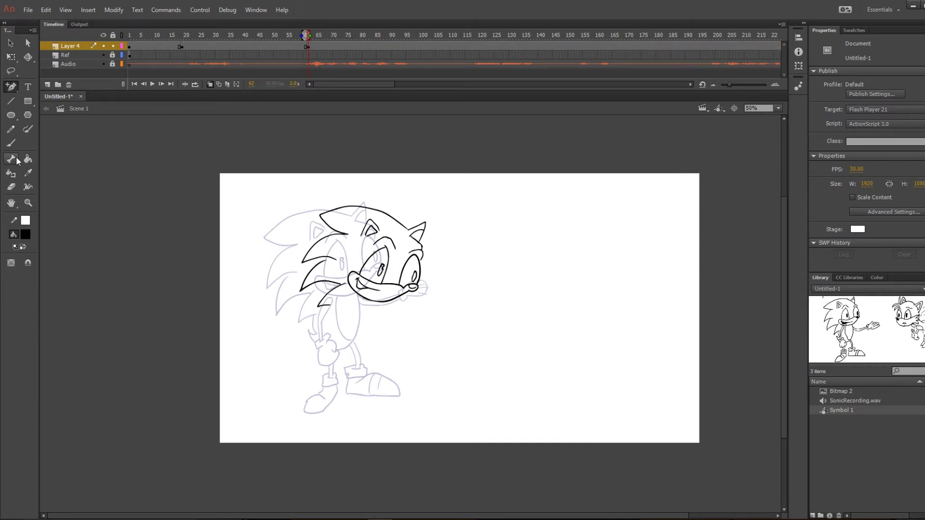
left_click(12, 143)
key("ctrl+=")
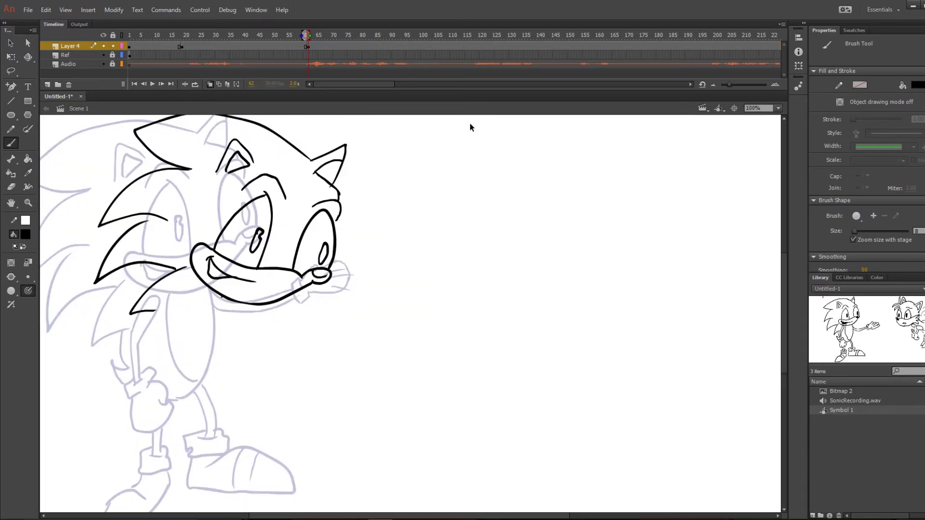
scroll(389, 345, "left", 4)
scroll(389, 345, "up", 1)
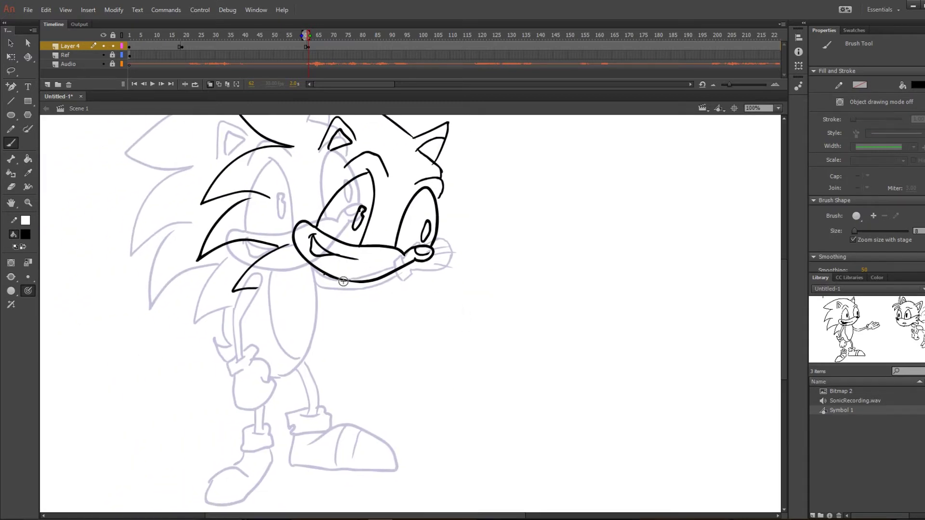
mouse_move(345, 280)
left_mouse_down()
mouse_move(292, 370)
mouse_move(280, 374)
left_mouse_up()
mouse_move(261, 285)
left_mouse_down()
mouse_move(235, 340)
mouse_move(215, 338)
mouse_move(228, 361)
left_mouse_up()
mouse_move(337, 178)
left_mouse_down()
mouse_move(355, 200)
mouse_move(435, 216)
left_mouse_up()
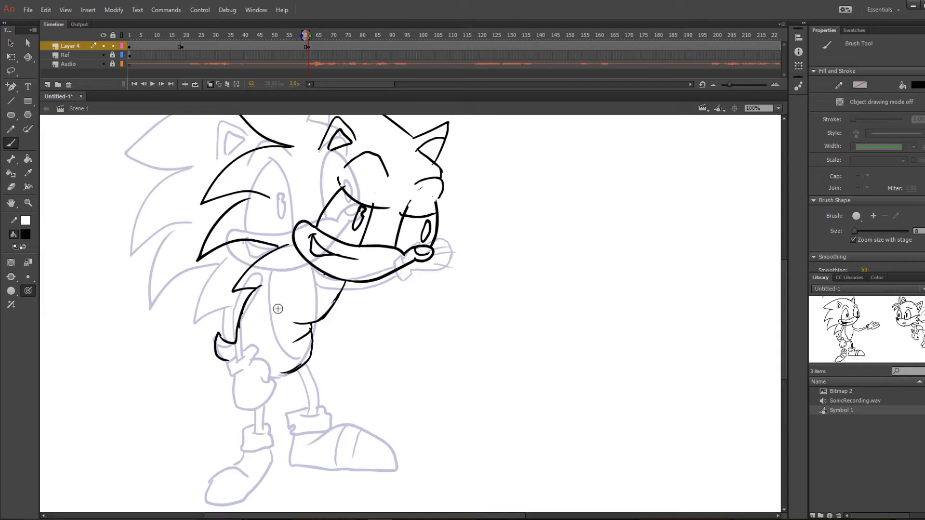
- Draw Sonic's bent arm with its hand on the hip, the belly patch and both legs on frame 62
mouse_move(279, 267)
left_mouse_down()
mouse_move(295, 265)
mouse_move(241, 301)
mouse_move(238, 328)
mouse_move(277, 332)
mouse_move(245, 350)
left_mouse_up()
mouse_move(318, 272)
left_mouse_down()
mouse_move(290, 337)
mouse_move(308, 368)
mouse_move(318, 412)
left_mouse_up()
mouse_move(299, 368)
left_mouse_down()
mouse_move(306, 407)
mouse_move(263, 423)
mouse_move(268, 412)
mouse_move(264, 424)
left_mouse_up()
- Draw Sonic's socks and both shoes with straps on frame 62, following the onion-skin feet
left_click_drag(247, 427, 208, 503)
left_click_drag(208, 504, 272, 448)
left_click_drag(293, 410, 331, 428)
mouse_move(292, 436)
left_mouse_down()
mouse_move(294, 466)
mouse_move(396, 466)
left_mouse_up()
left_click_drag(343, 434, 345, 470)
left_click_drag(334, 433, 331, 467)
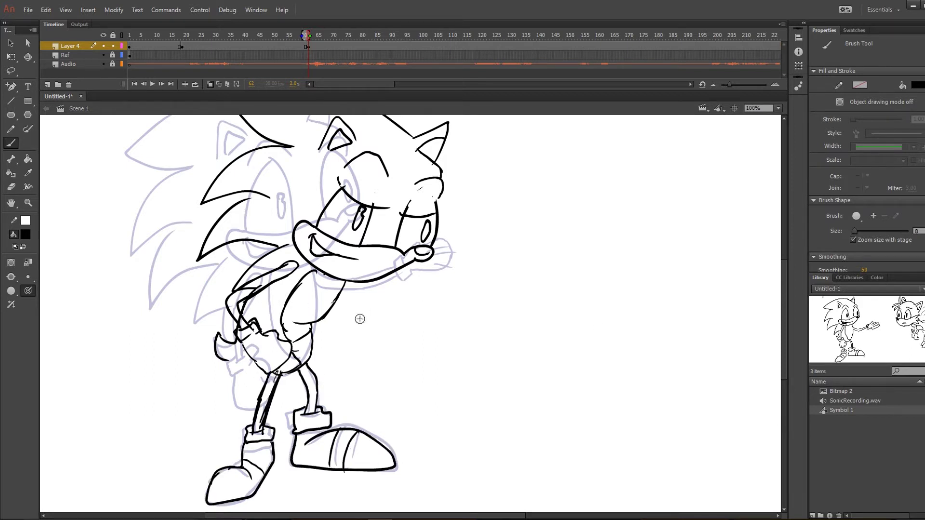
- Add Sonic's other bent arm behind the torso and retouch the outline of the rear shoe on frame 62
left_click_drag(344, 284, 353, 306)
left_click_drag(352, 309, 313, 340)
left_click_drag(239, 440, 208, 491)
left_click_drag(210, 501, 265, 476)
- Insert a keyframe at frame 97 on Layer 4 containing only Sonic's upright head from the earlier pose
left_click(361, 33)
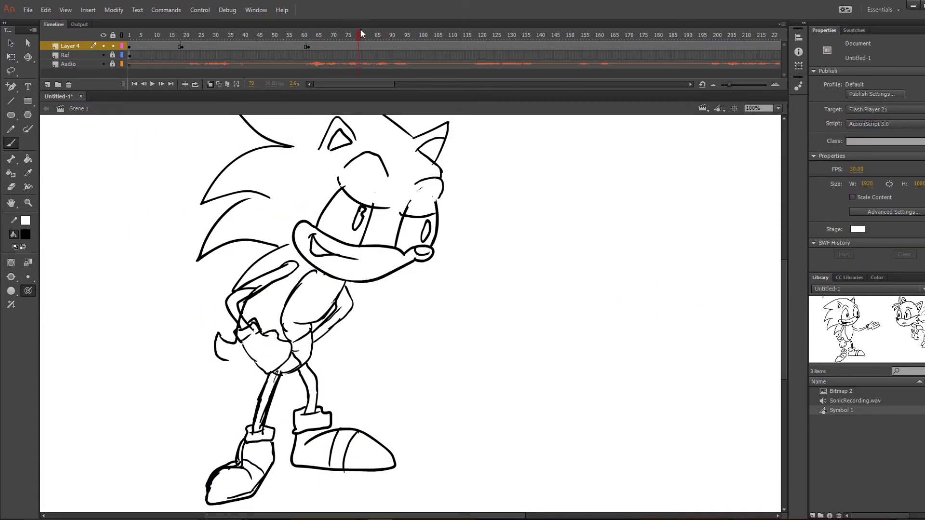
key("ctrl+minus")
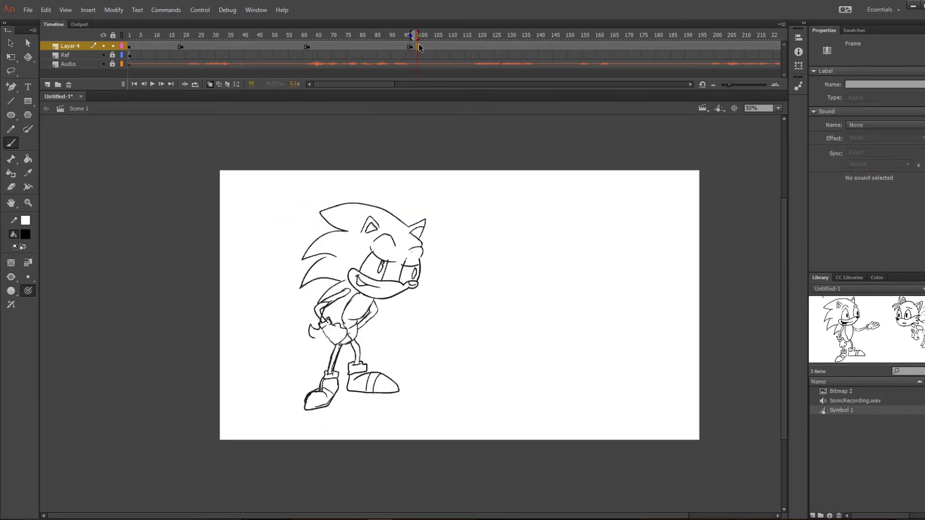
left_click(419, 46)
key("F6")
key("ctrl+equal")
key("ctrl+z")
key("ctrl+z")
key("ctrl+z")
key("ctrl+z")
key("ctrl+z")
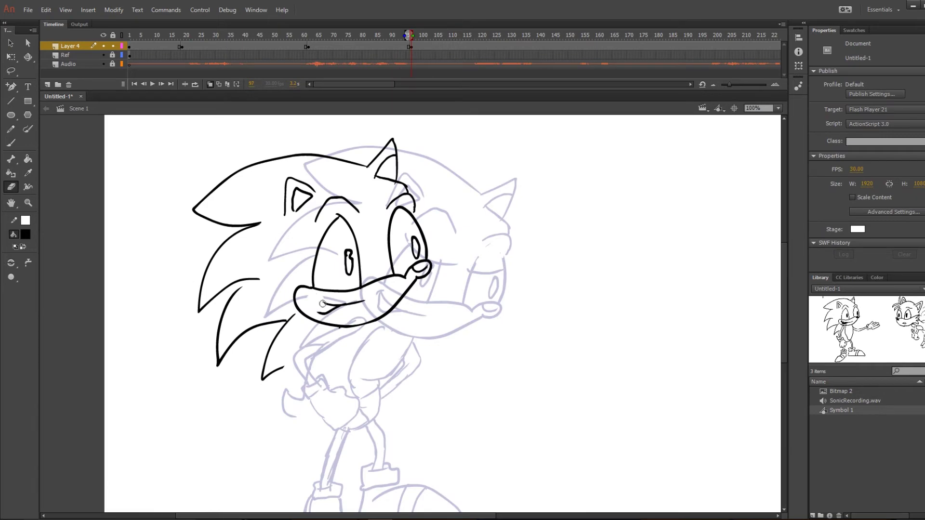
- Redraw Sonic's face on frame 97 with half-lidded eyes, small pupils and a toothy mouth
mouse_move(310, 264)
left_mouse_down()
mouse_move(362, 264)
mouse_move(426, 248)
left_mouse_up()
left_click_drag(345, 253, 345, 261)
mouse_move(315, 297)
left_mouse_down()
mouse_move(383, 302)
mouse_move(382, 292)
left_mouse_up()
left_click(418, 35)
left_click(415, 34)
- Select the whole head on frame 97, tilt it slightly counterclockwise and reposition it back from the previous pose
key("q")
key("ctrl+a")
mouse_move(435, 136)
left_mouse_down()
mouse_move(354, 127)
mouse_move(382, 140)
mouse_move(387, 159)
left_mouse_up()
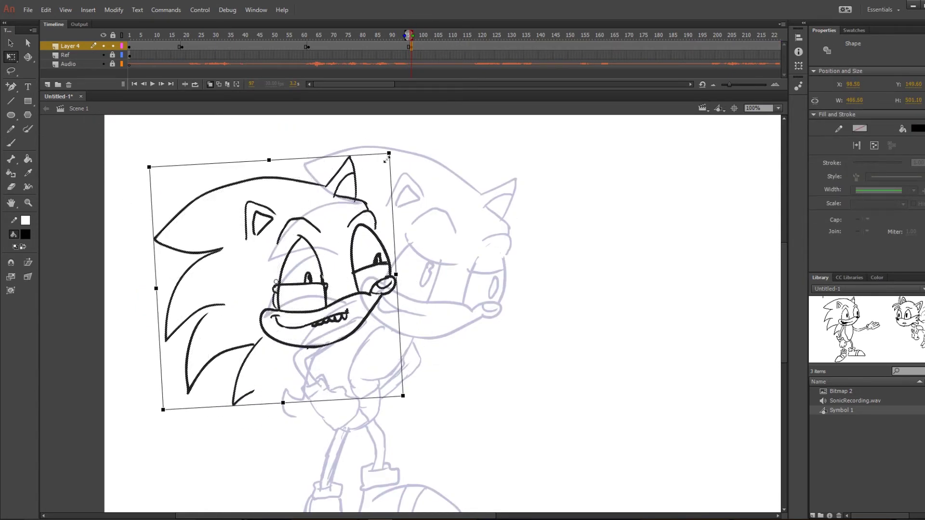
left_click_drag(359, 234, 355, 203)
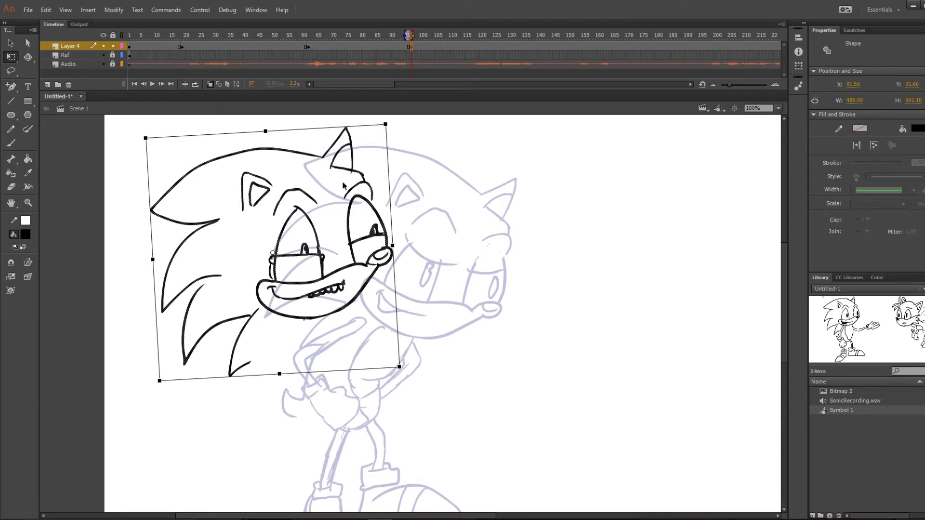
- Check the timing around frame 97 and brush in the front of Sonic's torso and the lowest back quill there
mouse_move(385, 37)
left_mouse_down()
mouse_move(271, 28)
mouse_move(418, 60)
mouse_move(311, 53)
mouse_move(424, 73)
left_mouse_up()
left_click(421, 70)
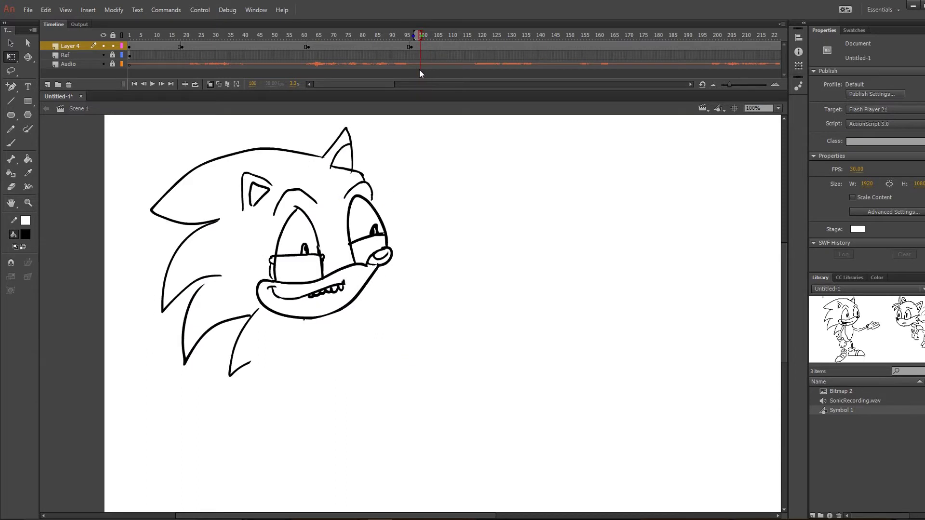
left_click_drag(429, 34, 416, 35)
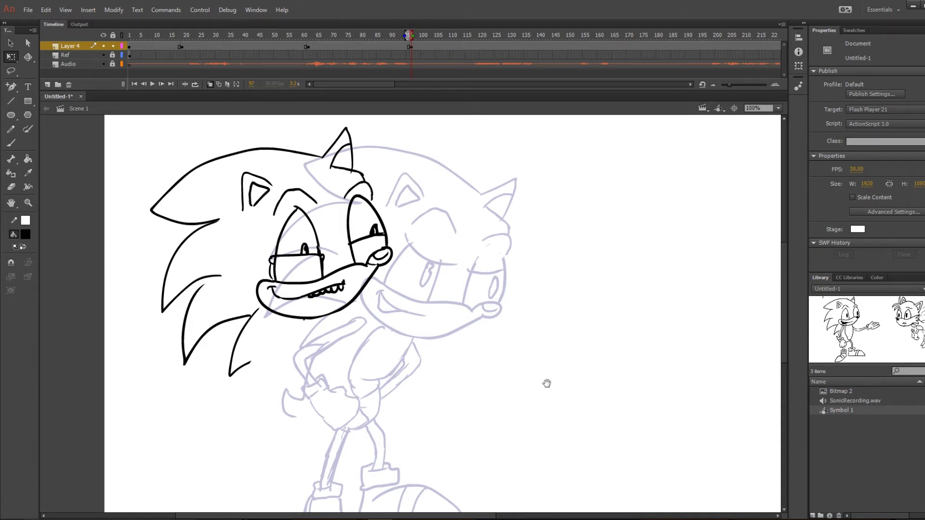
scroll(548, 383, "down", 3)
left_click(11, 143)
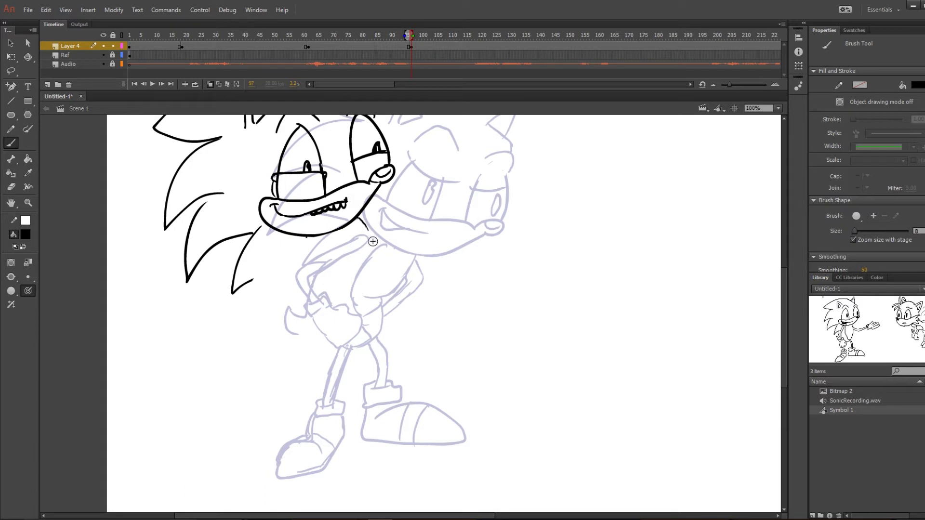
mouse_move(357, 218)
left_mouse_down()
mouse_move(377, 246)
mouse_move(391, 323)
left_mouse_up()
mouse_move(355, 216)
left_mouse_down()
mouse_move(384, 244)
mouse_move(377, 230)
mouse_move(400, 292)
left_mouse_up()
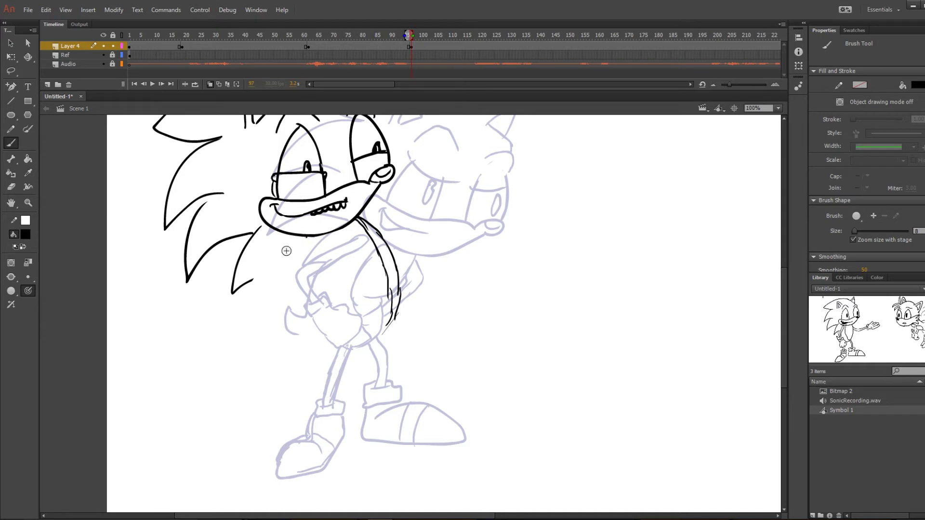
mouse_move(256, 281)
left_mouse_down()
mouse_move(310, 262)
mouse_move(304, 280)
mouse_move(342, 290)
left_mouse_up()
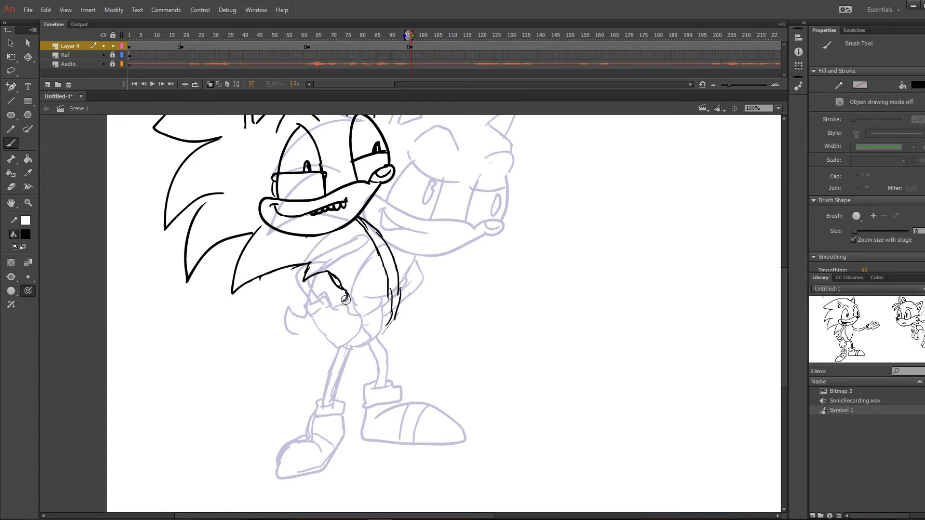
mouse_move(381, 233)
left_mouse_down()
mouse_move(407, 291)
mouse_move(399, 321)
left_mouse_up()
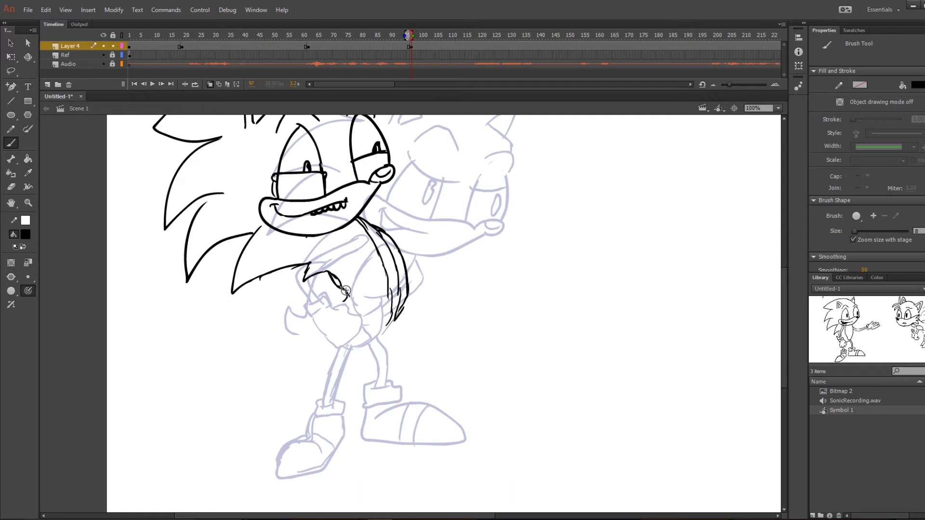
- Draw Sonic's tail, rear leg and hanging arm on frame 97
mouse_move(345, 288)
left_mouse_down()
mouse_move(333, 309)
mouse_move(323, 308)
mouse_move(329, 331)
left_mouse_up()
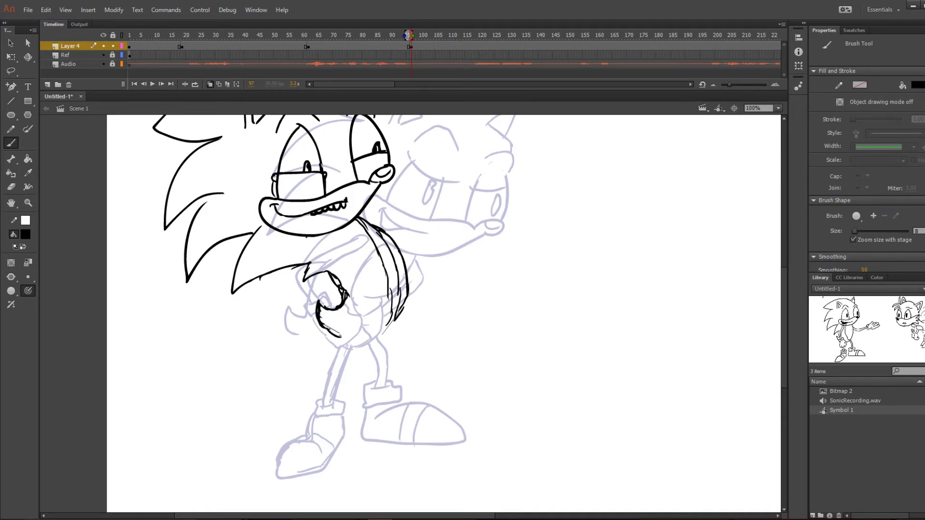
left_click_drag(342, 345, 323, 403)
left_click_drag(355, 342, 332, 399)
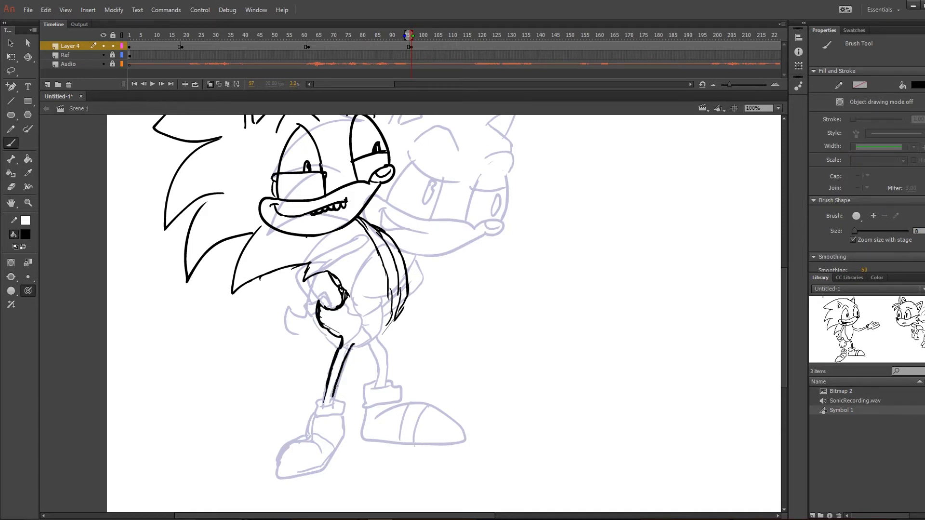
left_click_drag(333, 285, 309, 356)
mouse_move(345, 256)
left_mouse_down()
mouse_move(329, 333)
mouse_move(343, 249)
mouse_move(336, 312)
left_mouse_up()
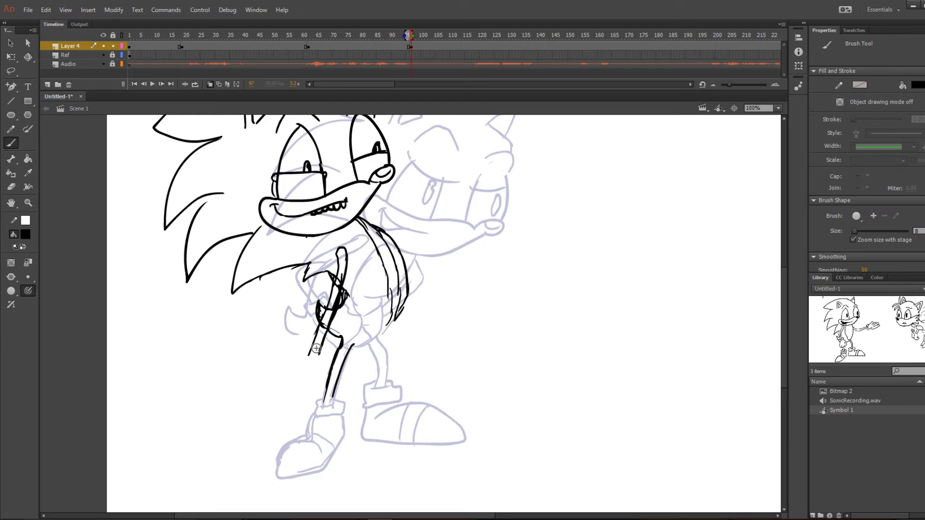